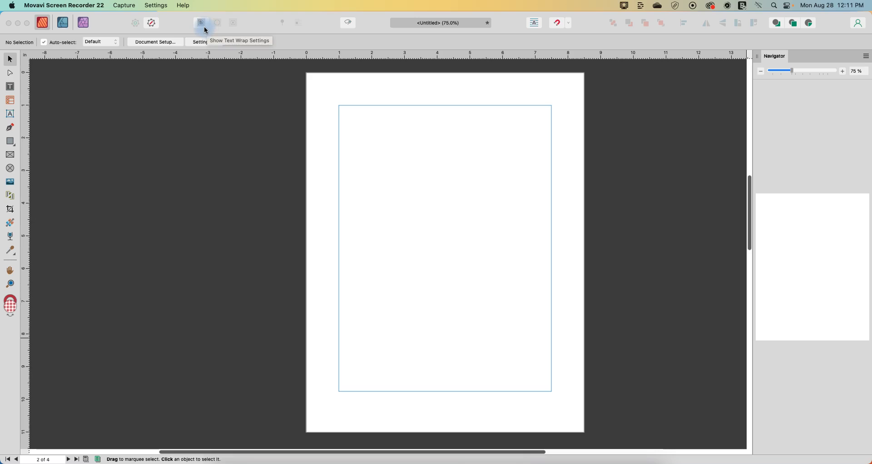
- Draw a text frame filling the margin area of page 2 and set it to 2 columns
left_click(157, 136)
scroll(168, 239, "down", 5)
scroll(178, 236, "up", 5)
scroll(181, 234, "up", 1)
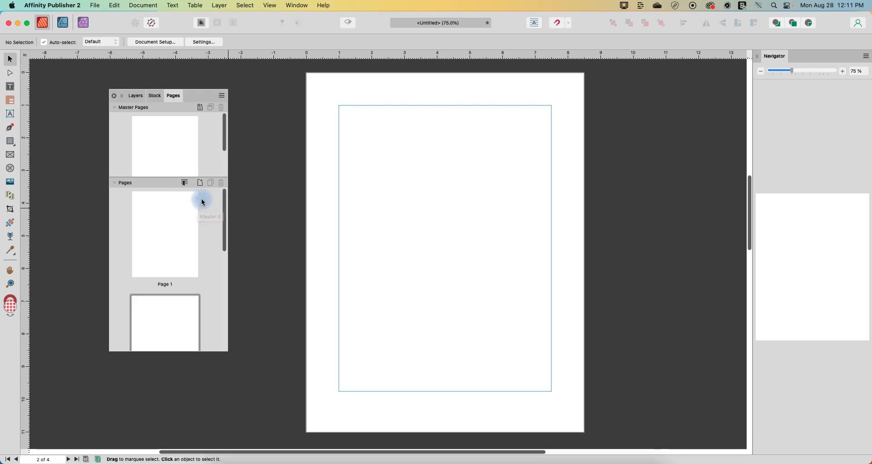
left_click(11, 86)
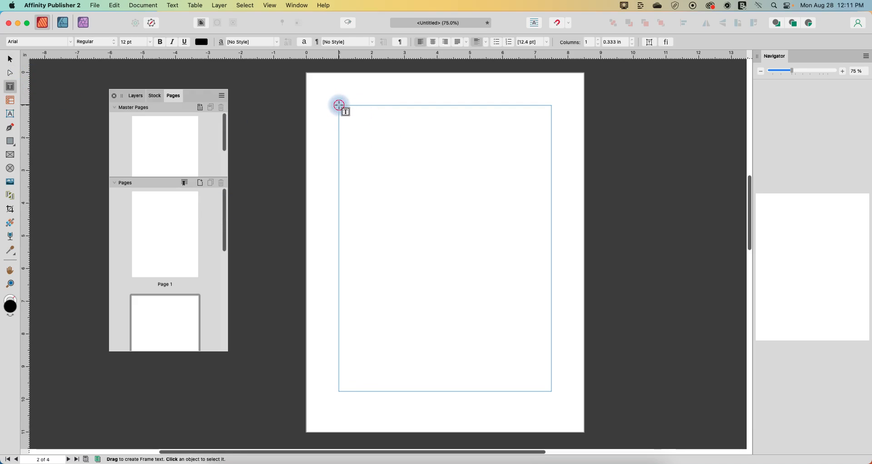
left_click_drag(339, 105, 551, 391)
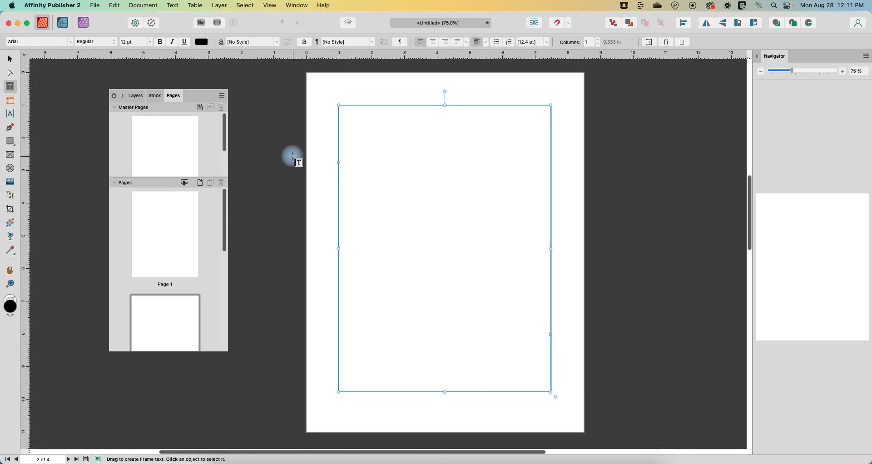
left_click(598, 40)
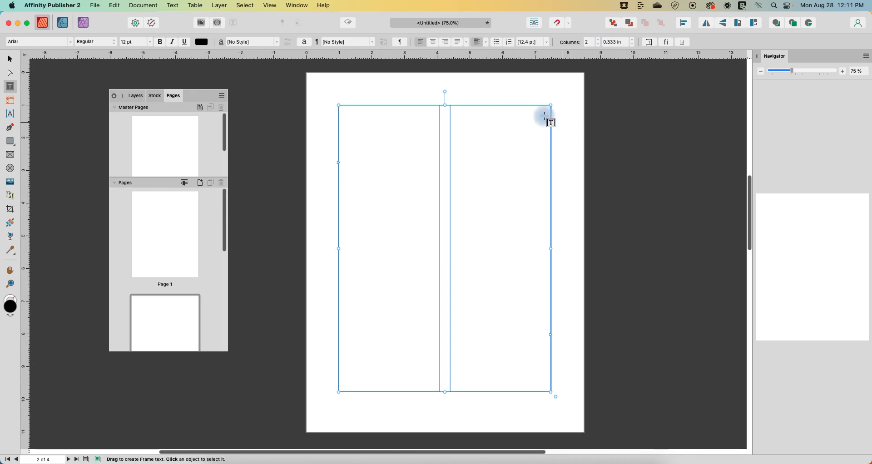
- Go to page 1 and draw a two-column text frame filling its margin area
scroll(137, 264, "down", 2)
double_click(160, 295)
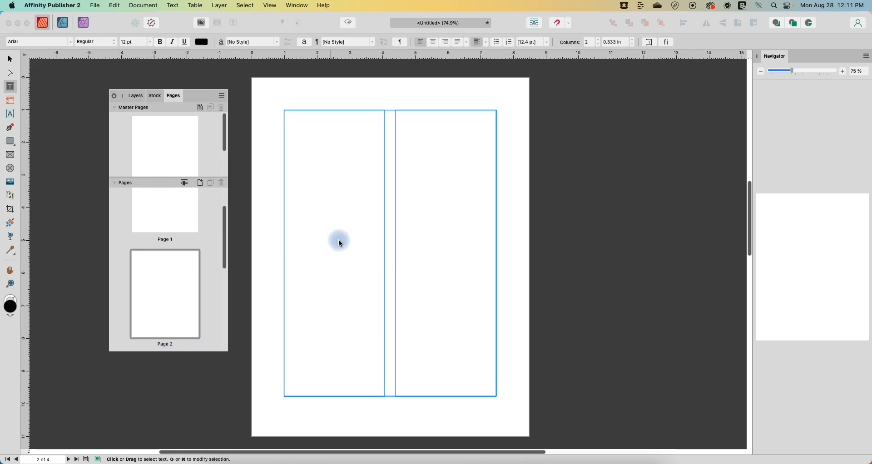
scroll(181, 223, "up", 2)
double_click(177, 216)
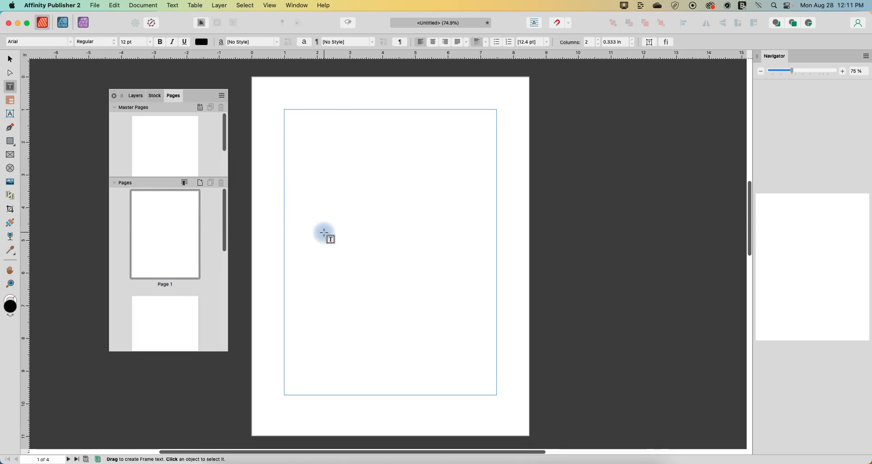
double_click(176, 209)
left_click(284, 108)
left_click_drag(284, 110, 495, 394)
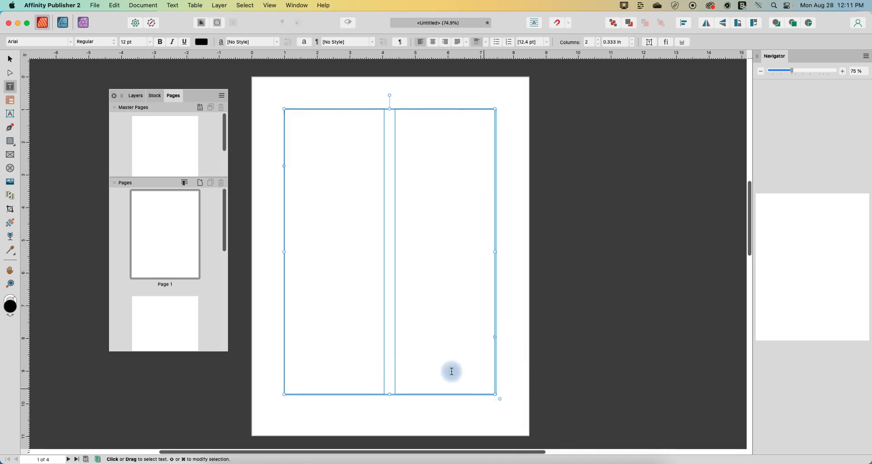
- Draw a two-column text frame filling the margin area of page 3 and return to page 1
scroll(162, 221, "down", 6)
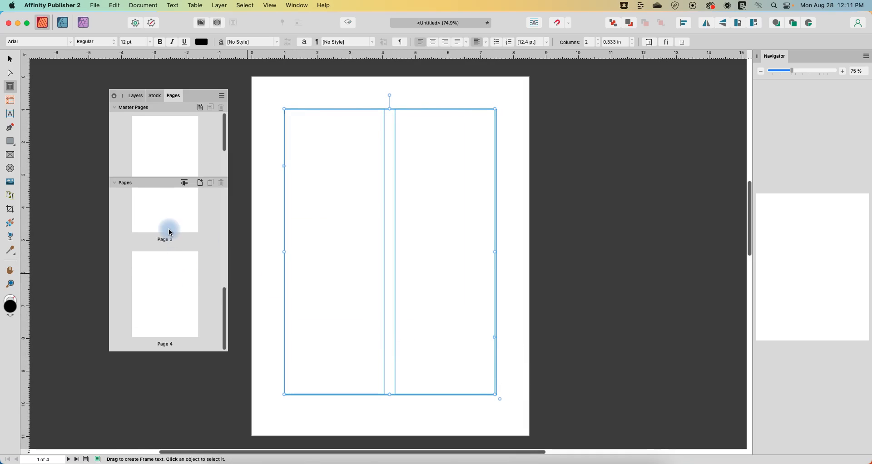
double_click(171, 237)
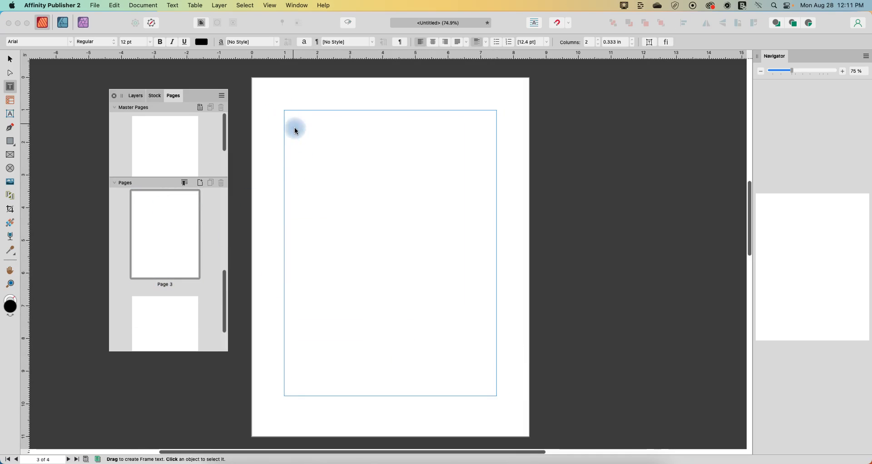
left_click_drag(285, 111, 498, 395)
scroll(202, 234, "up", 5)
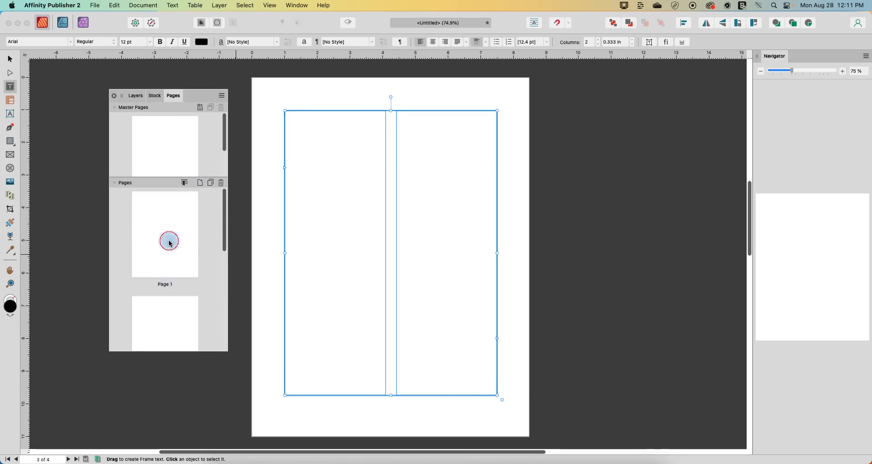
double_click(170, 243)
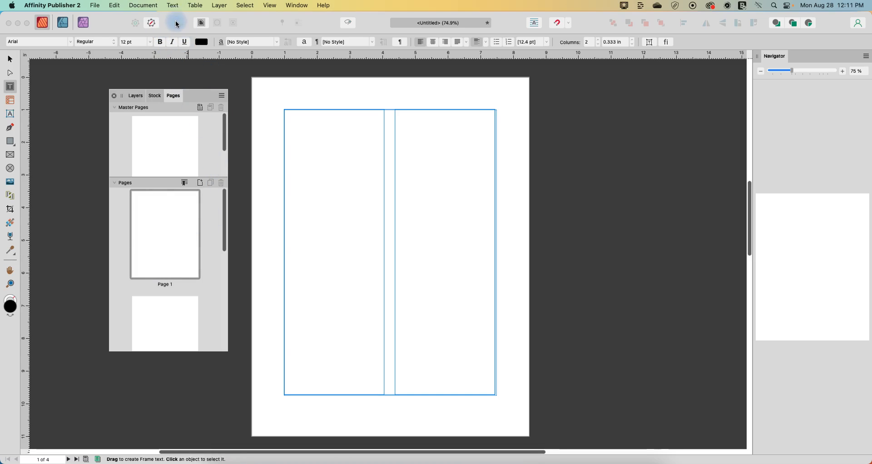
left_click(174, 5)
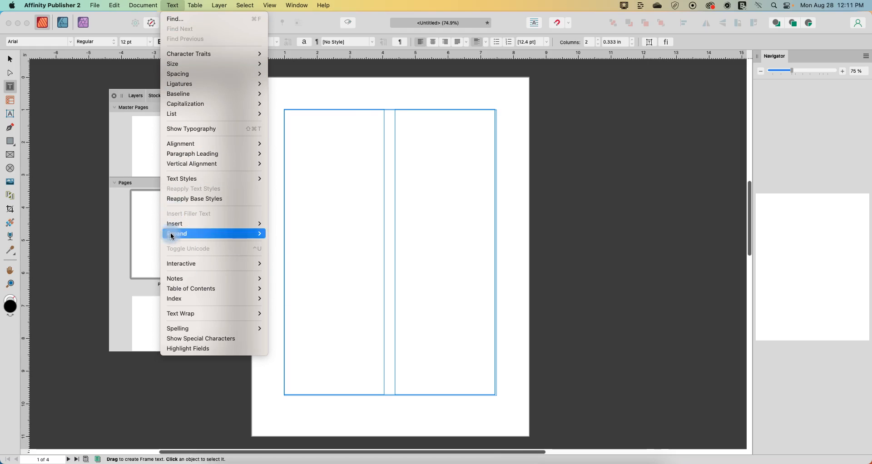
left_click(359, 221)
left_click(62, 108)
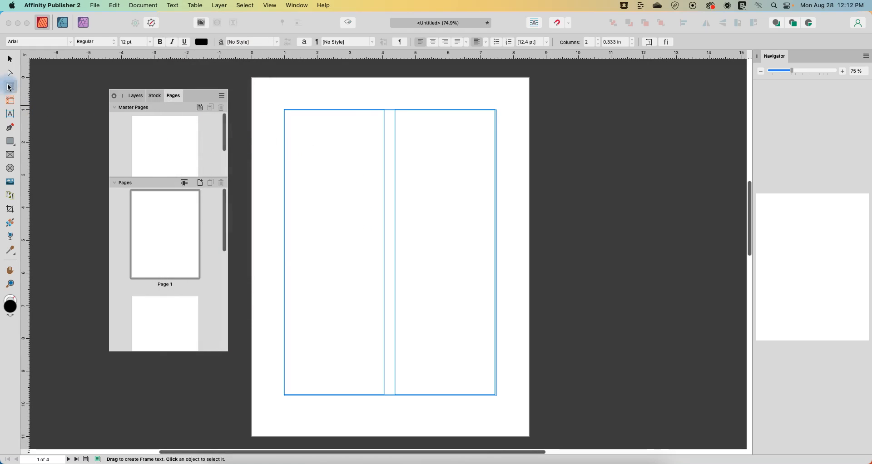
- Select the two-column frame on page 1 and insert filler text into it
left_click(400, 141)
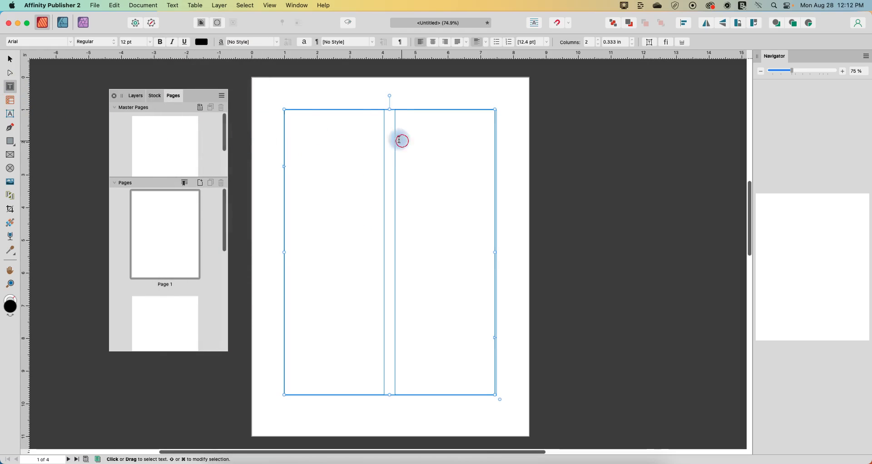
left_click(175, 5)
left_click(188, 214)
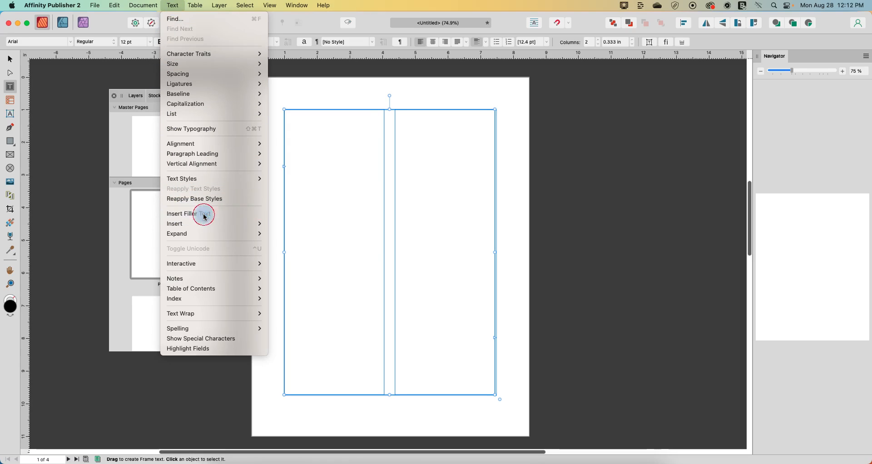
left_click(203, 215)
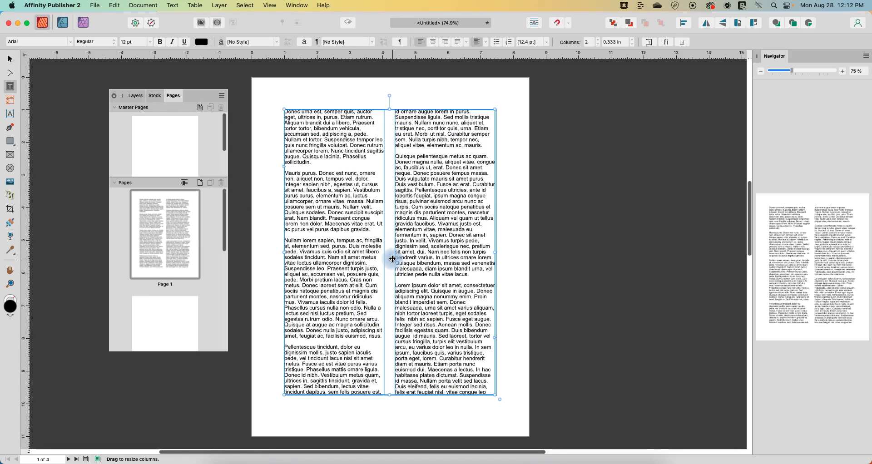
- Check whether the filler text continues into the frame on page 2 and return to page 1
scroll(174, 233, "down", 3)
scroll(177, 235, "up", 1)
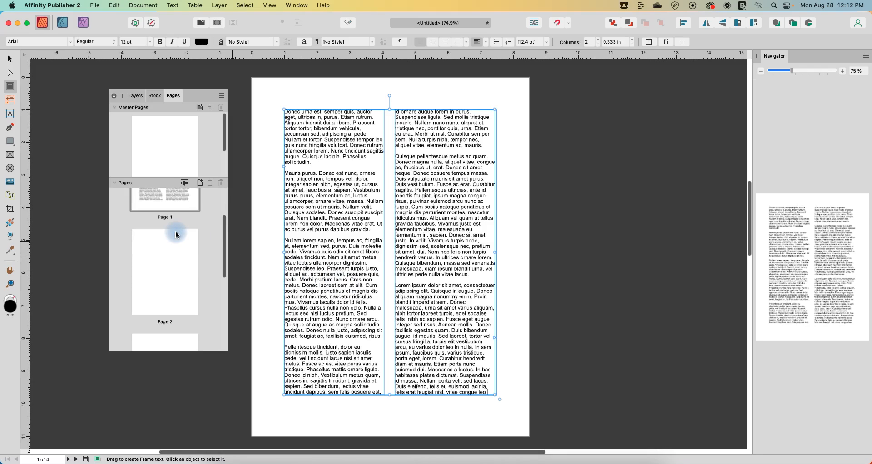
left_click(172, 198)
scroll(173, 199, "down", 2)
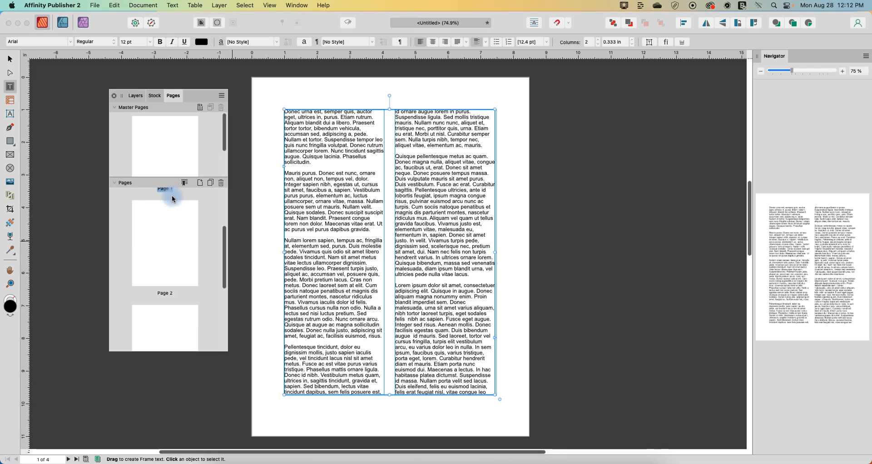
left_click(190, 246)
double_click(168, 251)
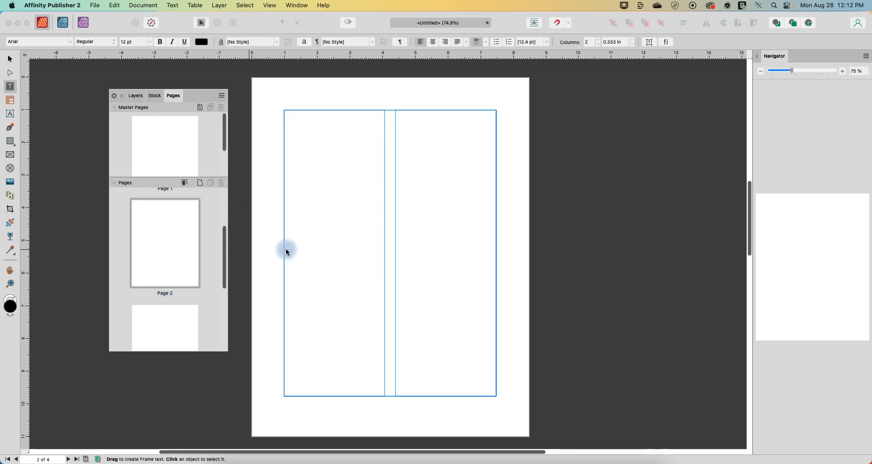
scroll(203, 230, "up", 1)
scroll(203, 231, "up", 2)
double_click(175, 214)
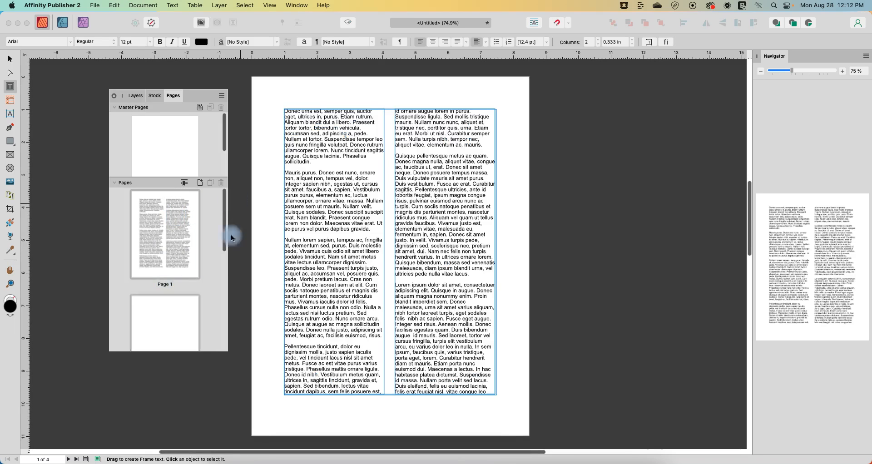
- Link the overflow of the page 1 text frame to the frame on page 2
left_click(495, 339)
scroll(436, 313, "down", 6)
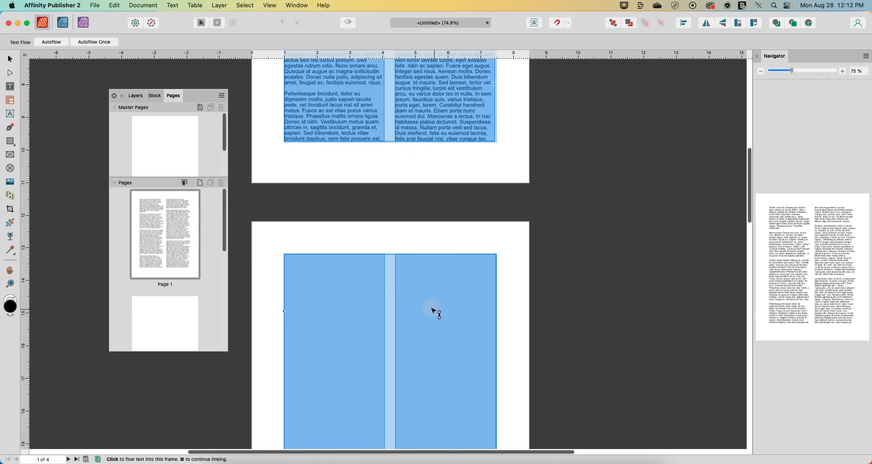
left_click(369, 294)
- Link the overflow of the page 2 text frame to the frame on page 3
scroll(399, 295, "down", 5)
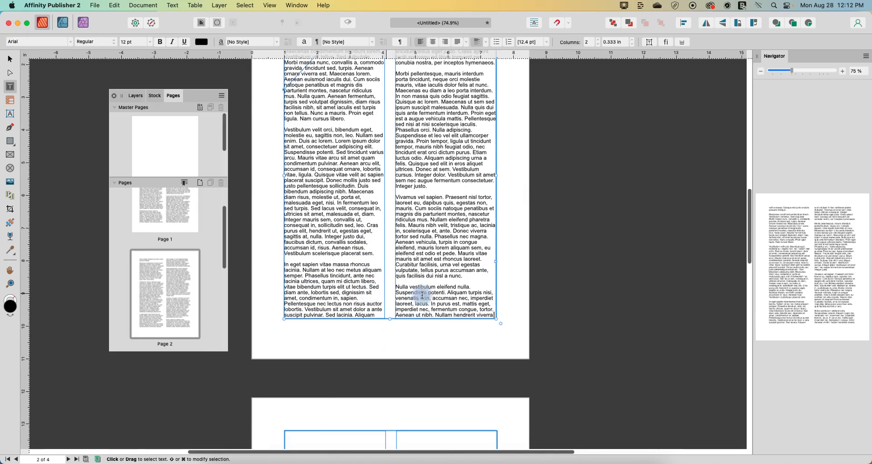
left_click(496, 262)
scroll(445, 265, "down", 1)
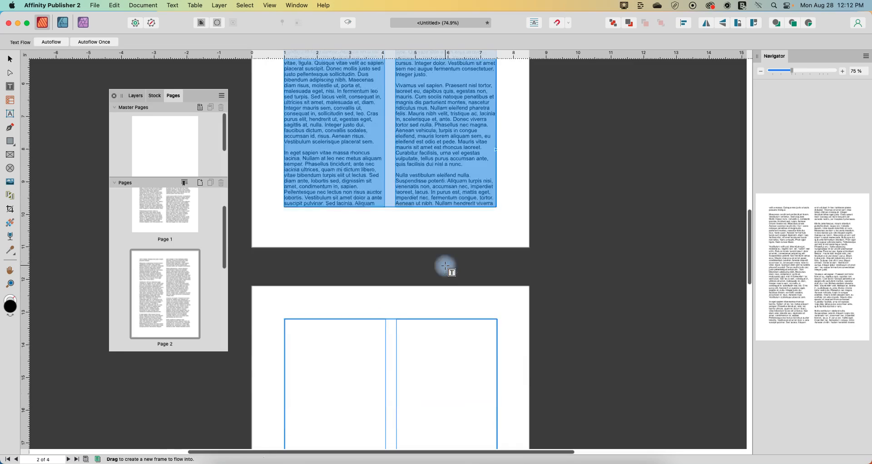
scroll(446, 267, "down", 5)
left_click(410, 278)
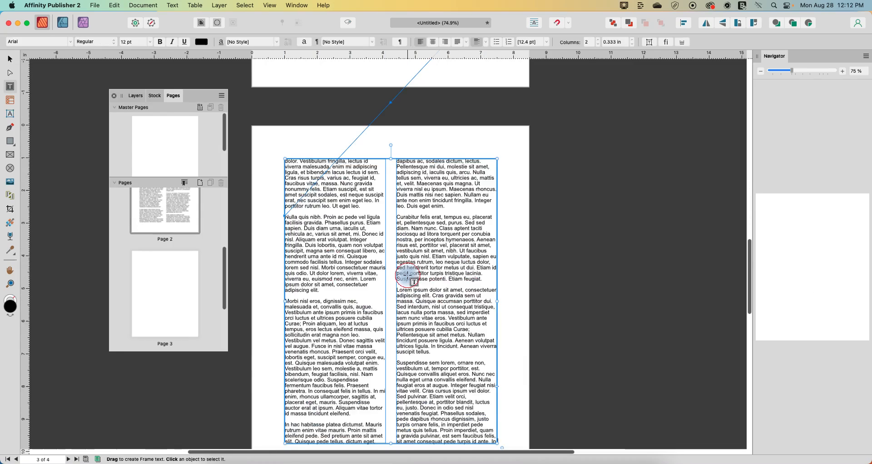
- Draw an ellipse about 4.05 in wide and 3.95 in high over both text columns on page 1
scroll(407, 275, "up", 3)
scroll(408, 275, "down", 10)
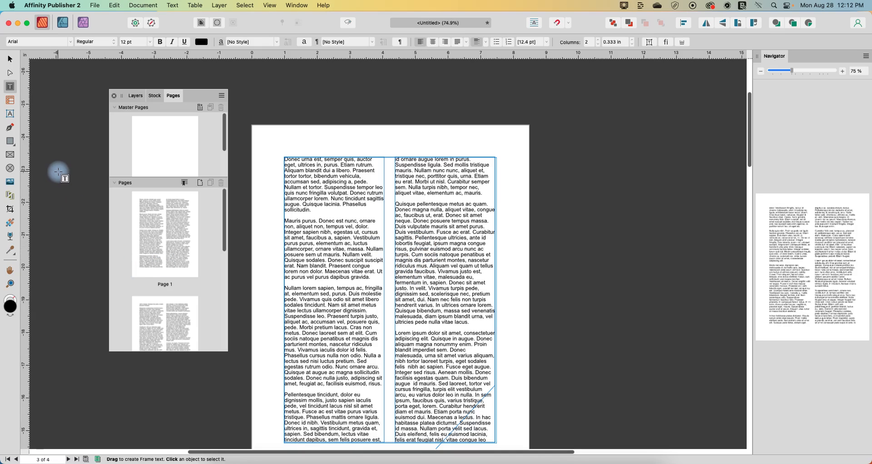
left_click(9, 144)
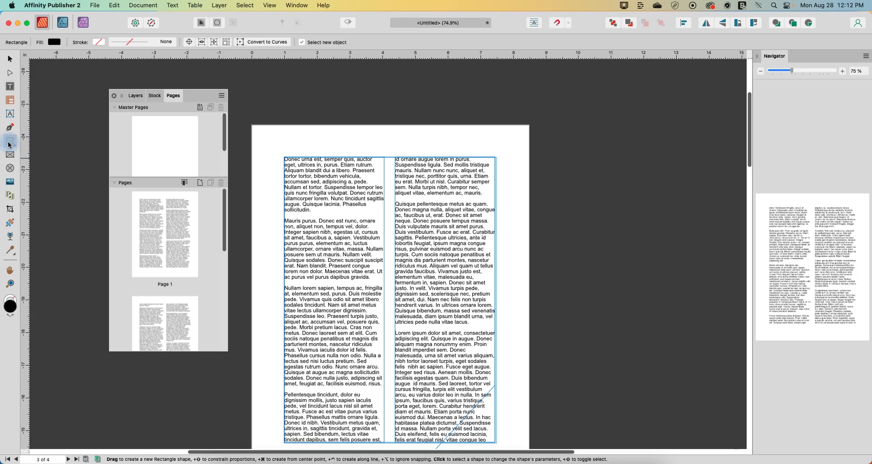
left_click(50, 152)
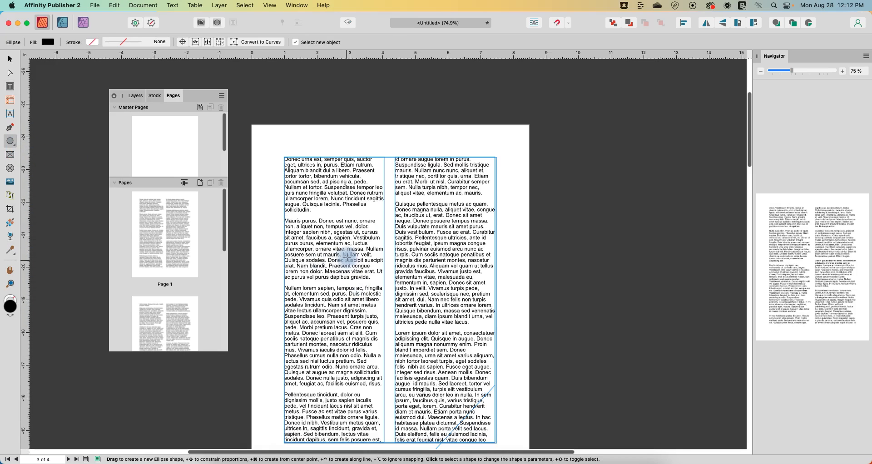
double_click(167, 233)
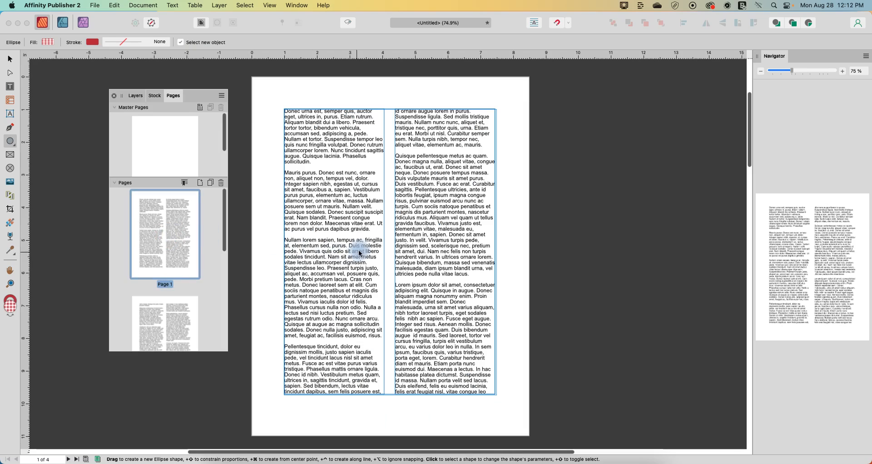
left_click_drag(336, 181, 470, 313)
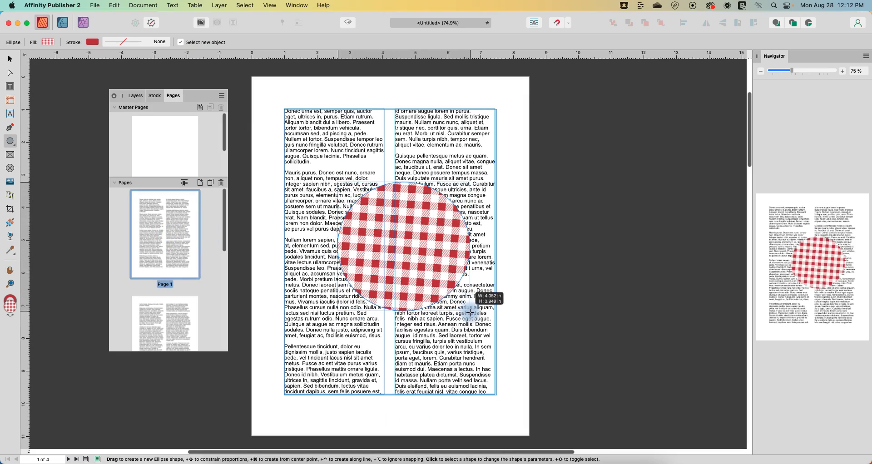
- Fill the ellipse with solid red and centre it between the two text columns
left_click(48, 42)
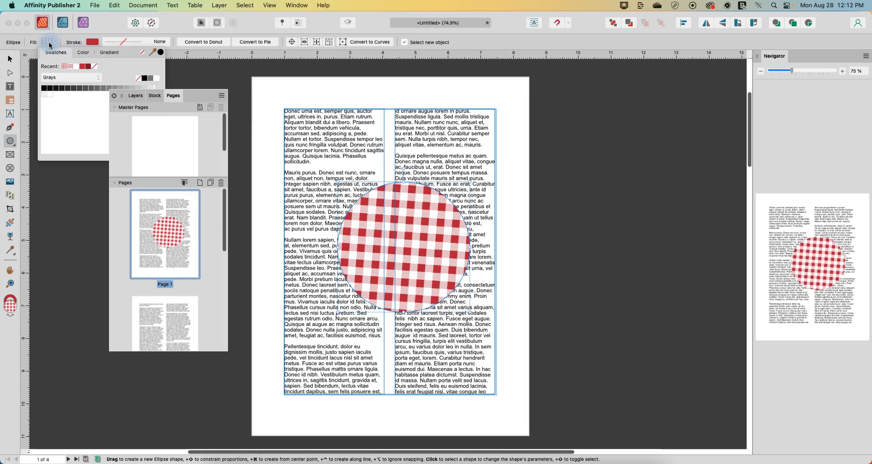
left_click(82, 66)
left_click(9, 59)
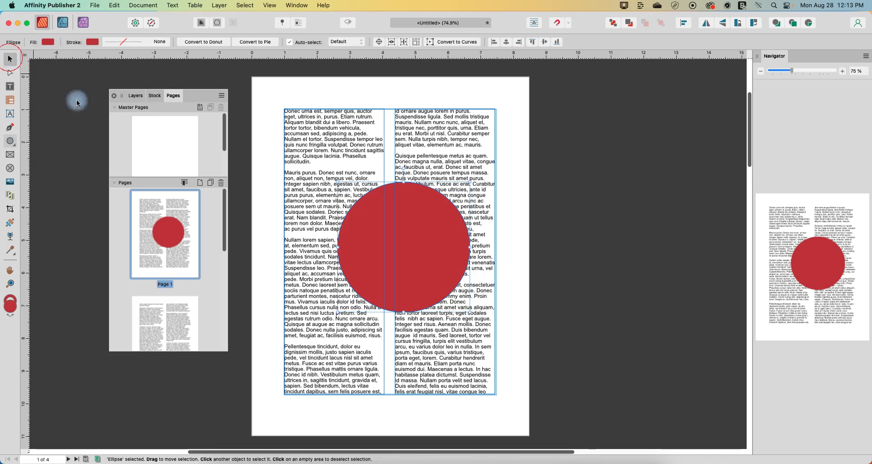
mouse_move(431, 262)
left_mouse_down()
mouse_move(404, 262)
mouse_move(416, 266)
left_mouse_up()
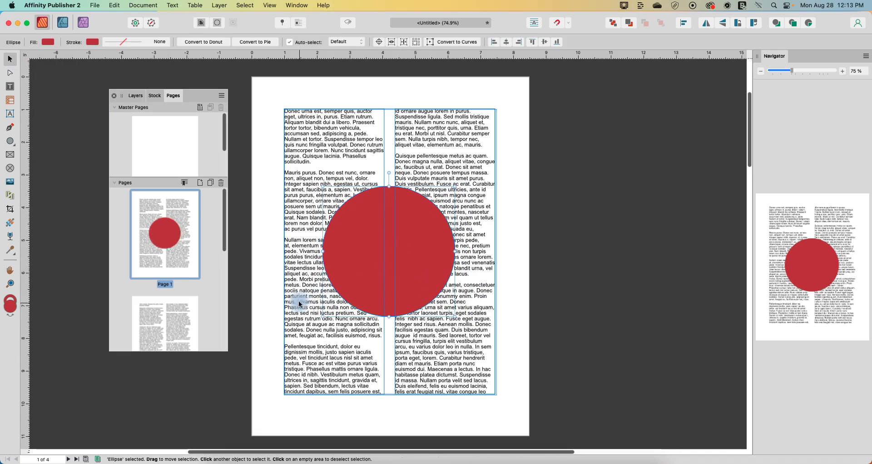
- Place the black butterfly image from the Pixabay "butterfly transparent" stock results over the text on page 2
scroll(176, 245, "down", 2)
scroll(177, 245, "down", 2)
left_click(166, 268)
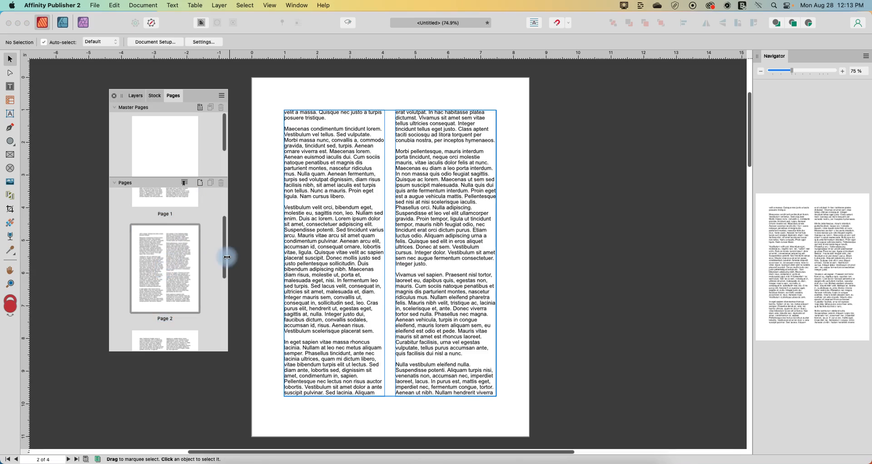
left_click(152, 95)
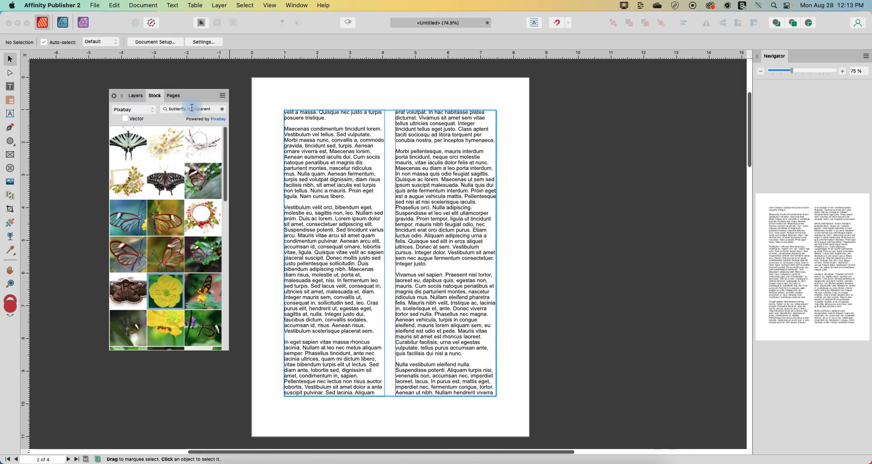
left_click_drag(169, 185, 445, 207)
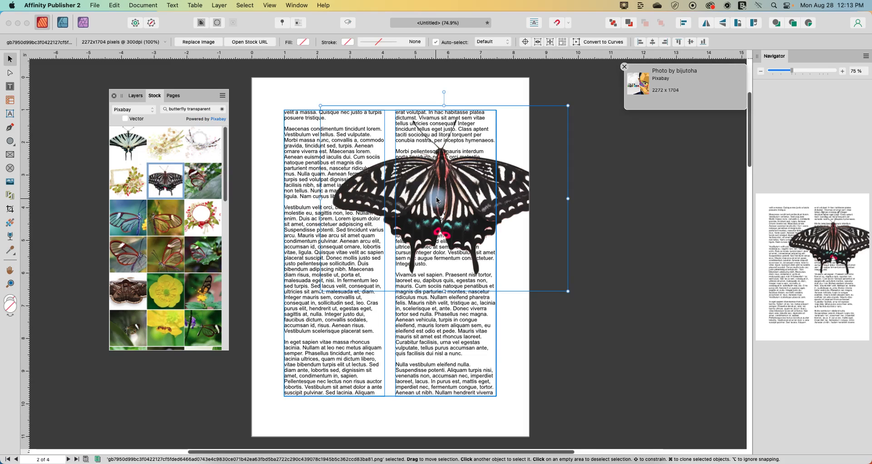
- Rotate the butterfly image on page 2 about 90 degrees counter-clockwise and position it over the page's right edge
left_click_drag(443, 95, 495, 281)
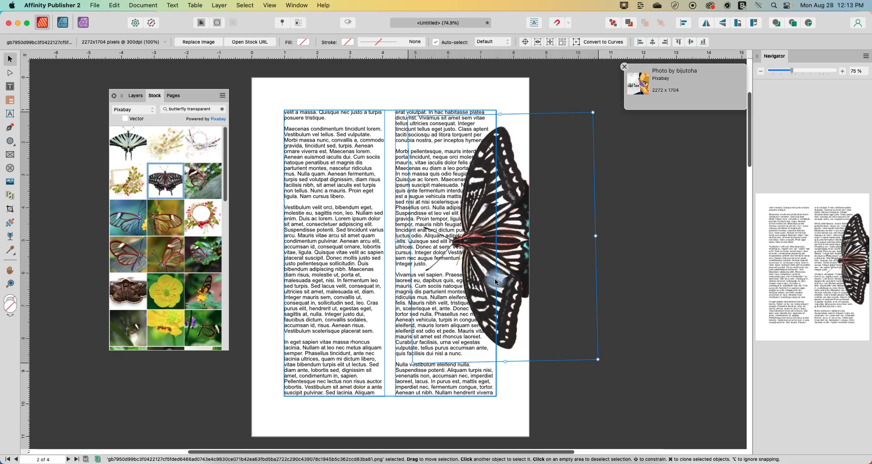
- Place the yellow flower image from the Pixabay stock results over the right text column on page 3
scroll(302, 259, "down", 10)
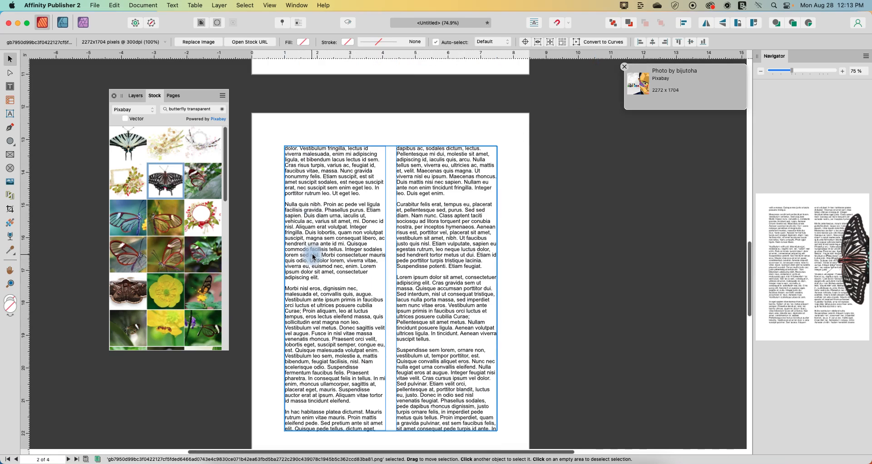
left_click(345, 268)
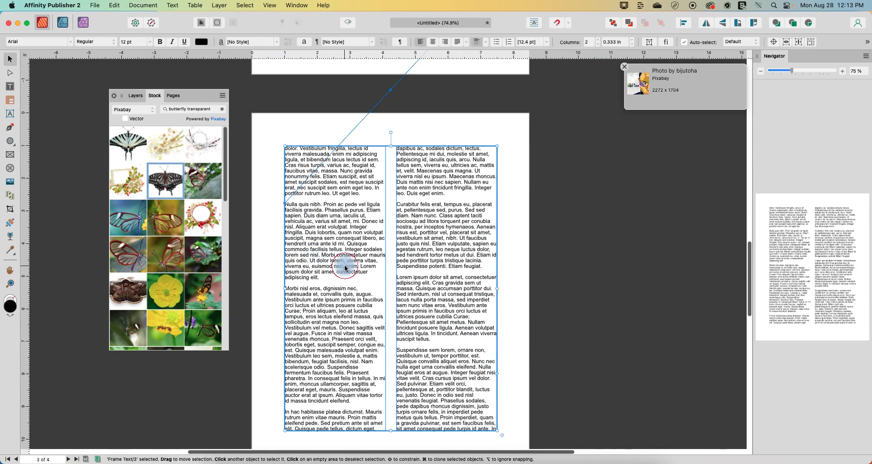
left_click(169, 295)
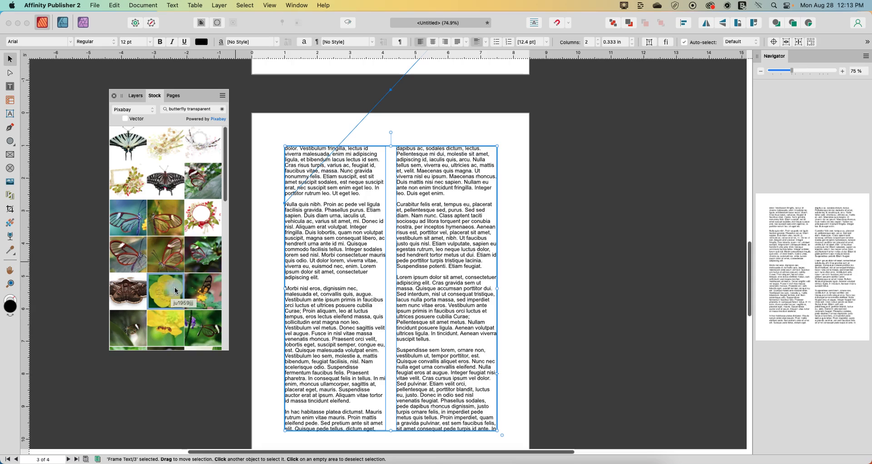
left_click_drag(167, 296, 494, 296)
- Show the text wrap settings for the red ellipse on page 1, try the Jump wrap style and apply Square
scroll(445, 306, "up", 10)
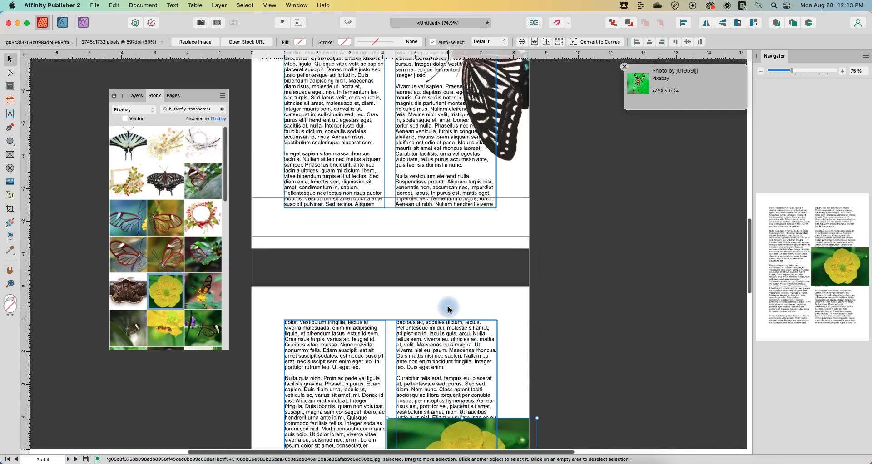
scroll(448, 309, "up", 5)
left_click(425, 291)
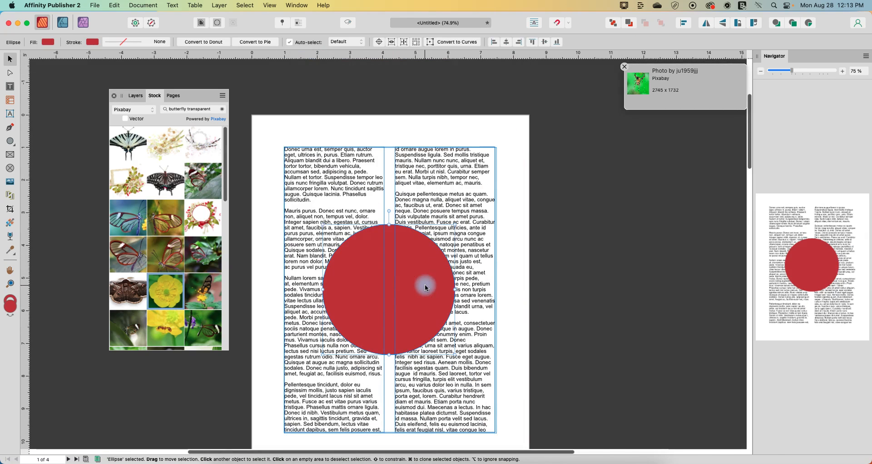
left_click(136, 97)
left_click_drag(184, 96, 207, 158)
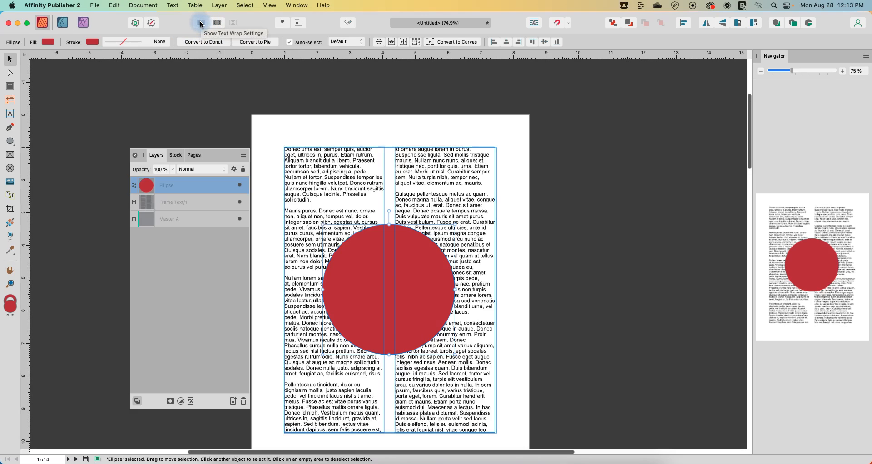
left_click(201, 24)
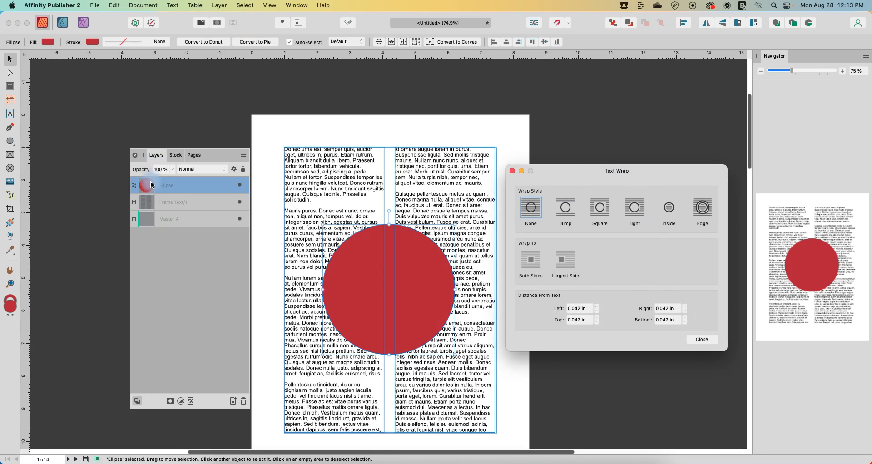
left_click(569, 211)
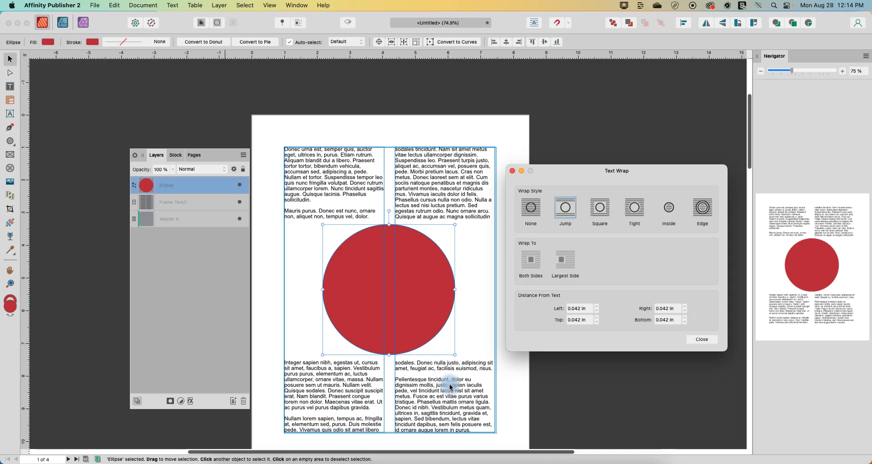
left_click(600, 209)
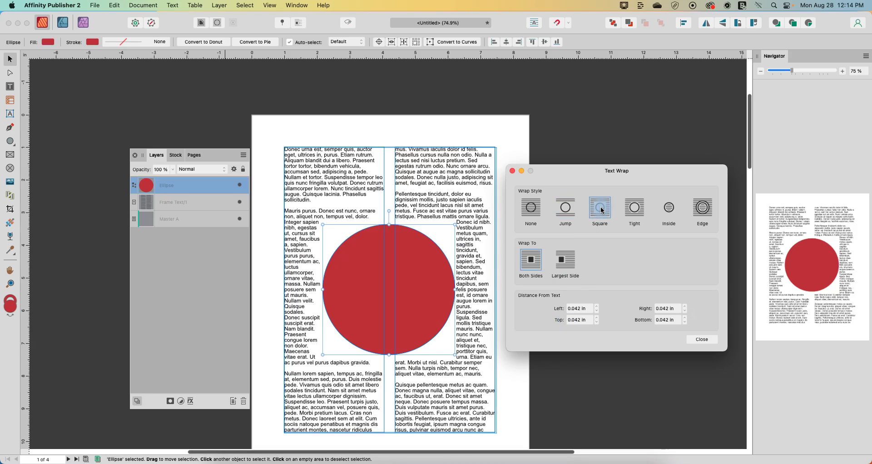
left_click(520, 415)
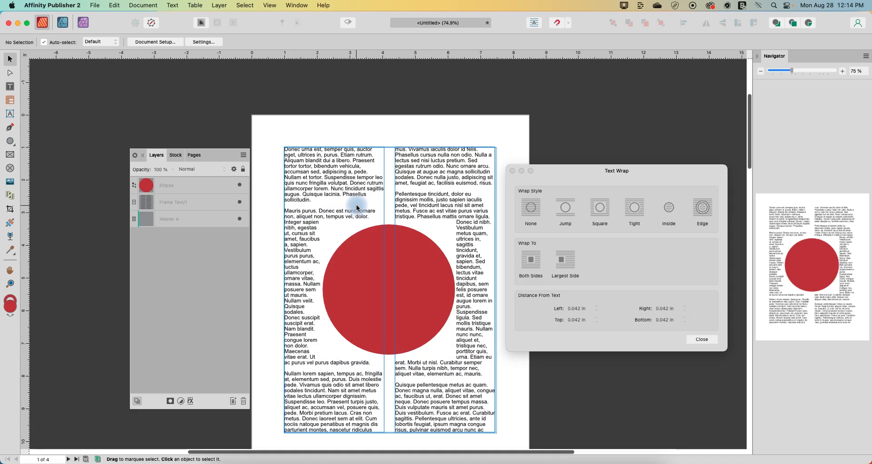
- Try right and centre alignment on the page 1 text frame, and return it to left alignment
left_click(467, 210)
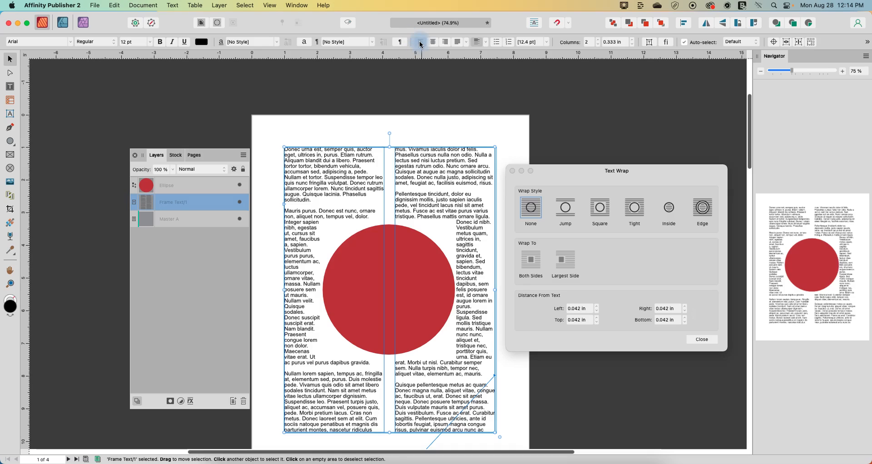
left_click(447, 45)
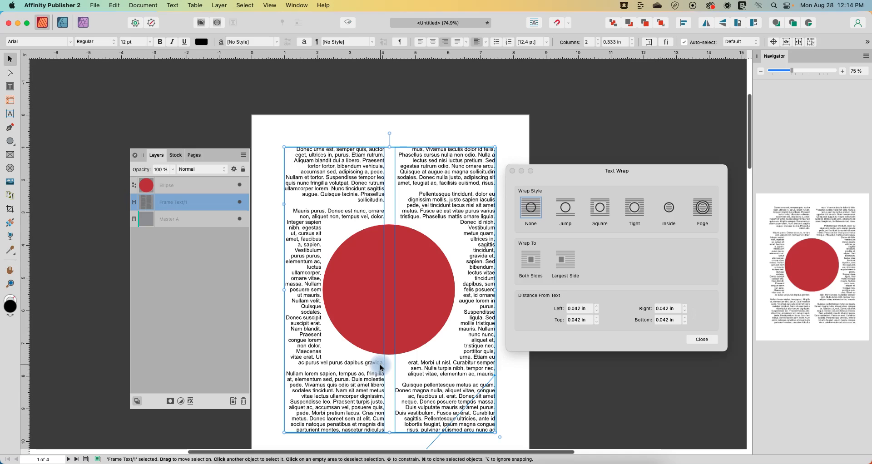
left_click(433, 43)
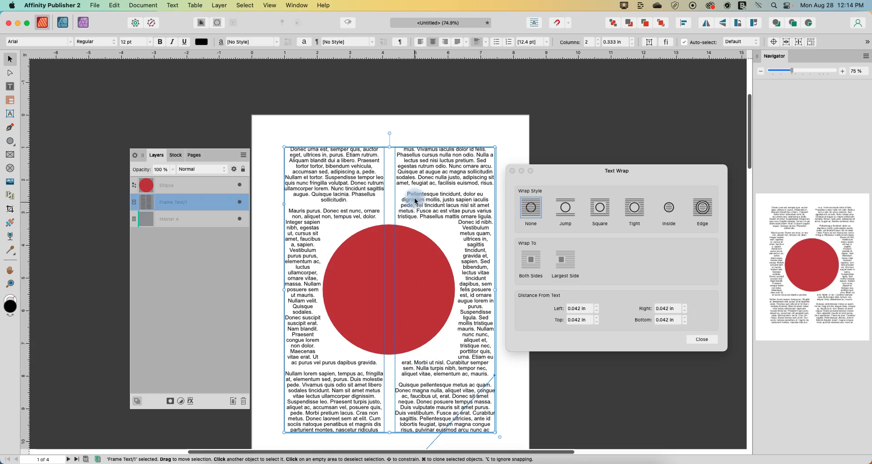
left_click(421, 42)
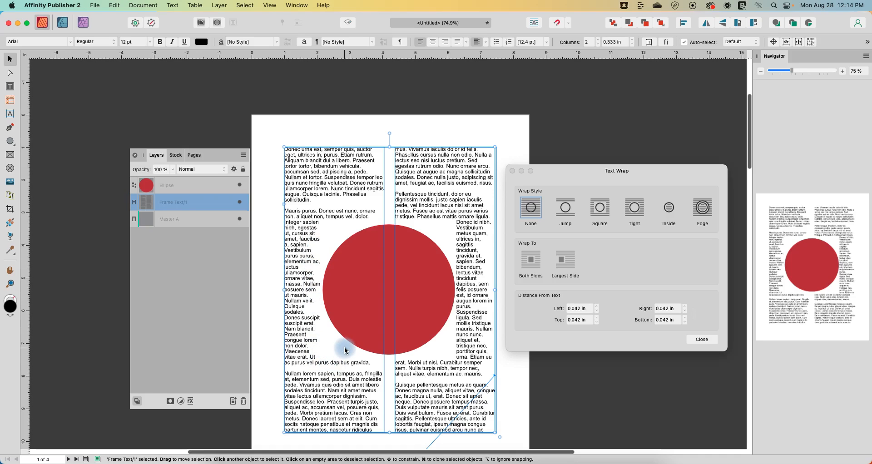
- Select the red ellipse's layer and apply the Tight wrap style to it
left_click(633, 209)
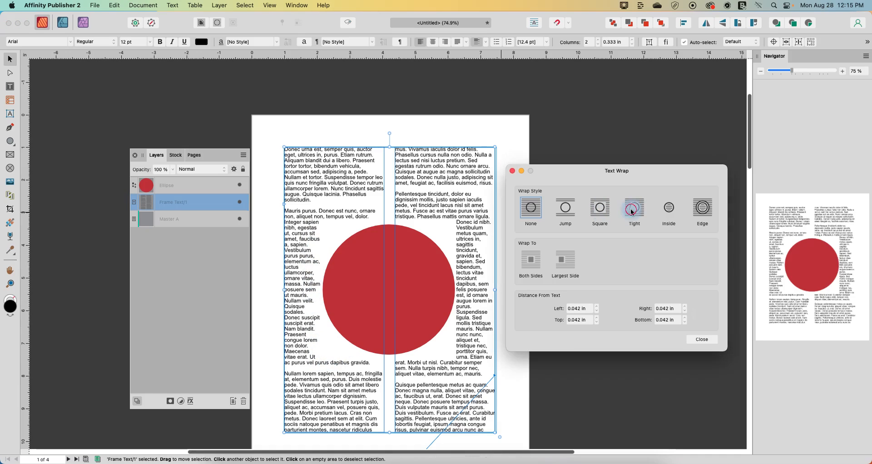
left_click(183, 170)
left_click(168, 187)
left_click(165, 187)
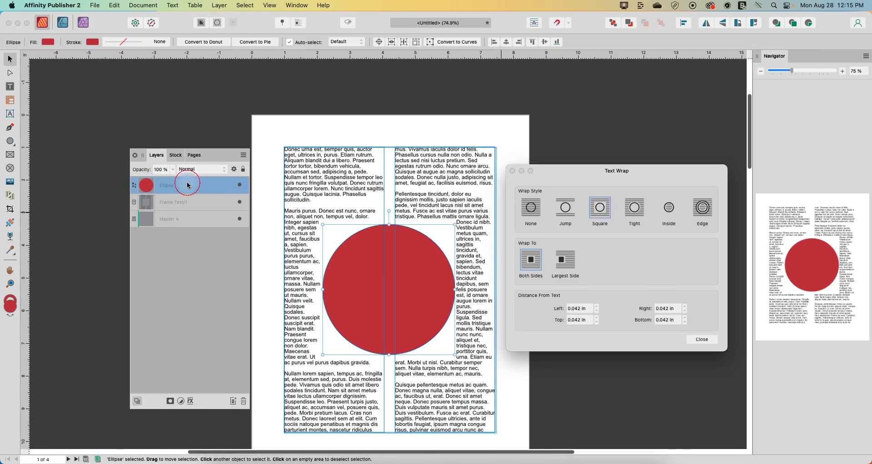
left_click(637, 209)
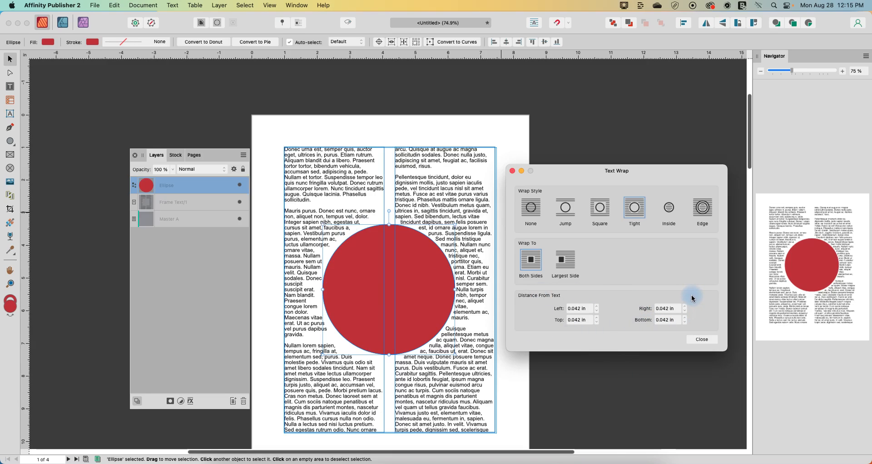
- Set the ellipse's linked distance from text to 0.17 in on all four sides
left_click(596, 313)
left_click(597, 312)
left_click(597, 312)
left_click(597, 313)
left_click(597, 307)
left_click(597, 307)
left_click(597, 307)
left_click(597, 307)
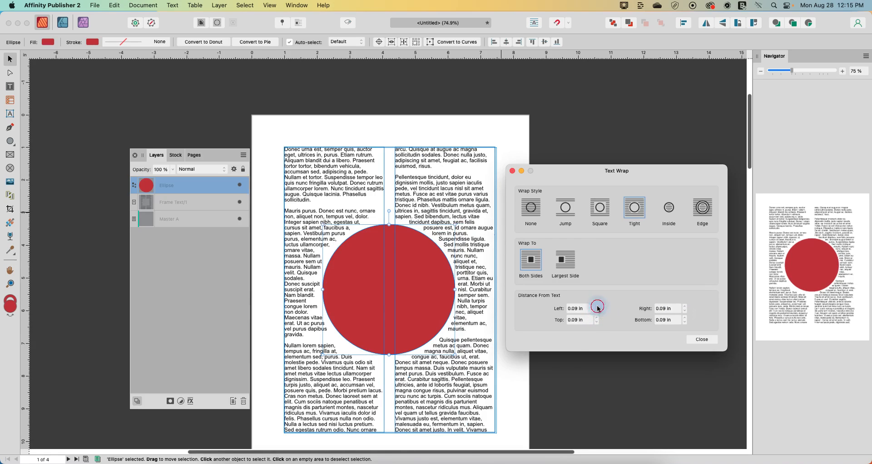
left_click(597, 307)
left_click(597, 307)
left_click(597, 307)
left_click(597, 307)
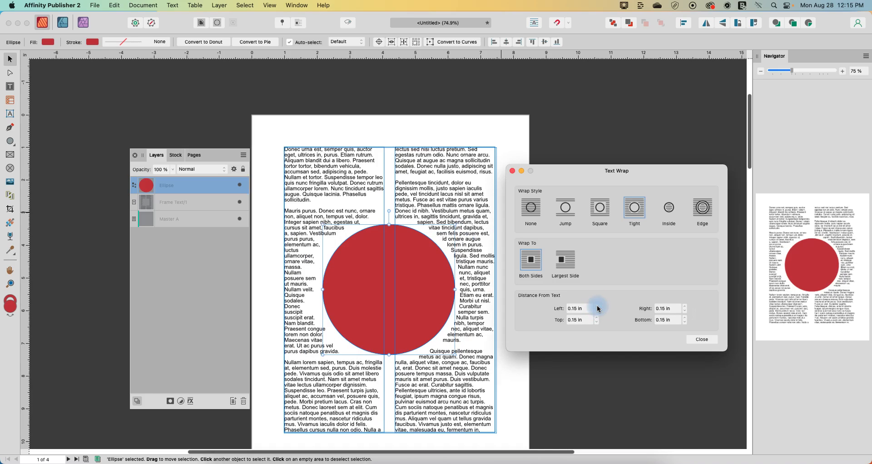
left_click(598, 307)
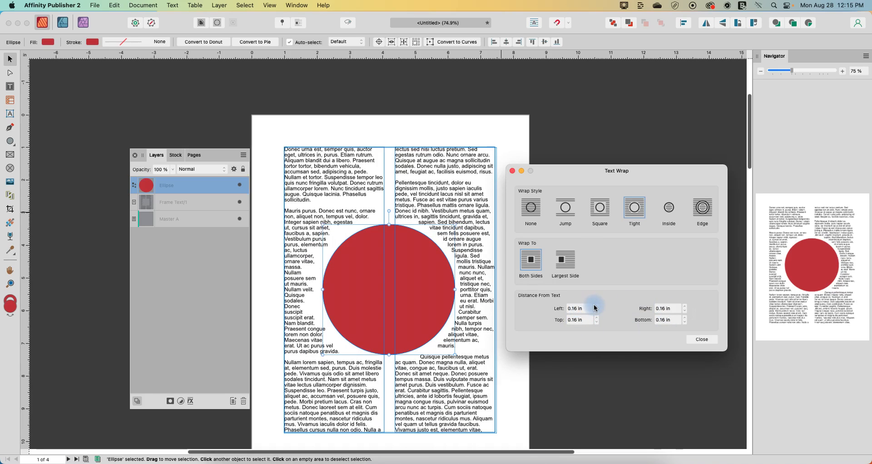
left_click(597, 307)
left_click(597, 308)
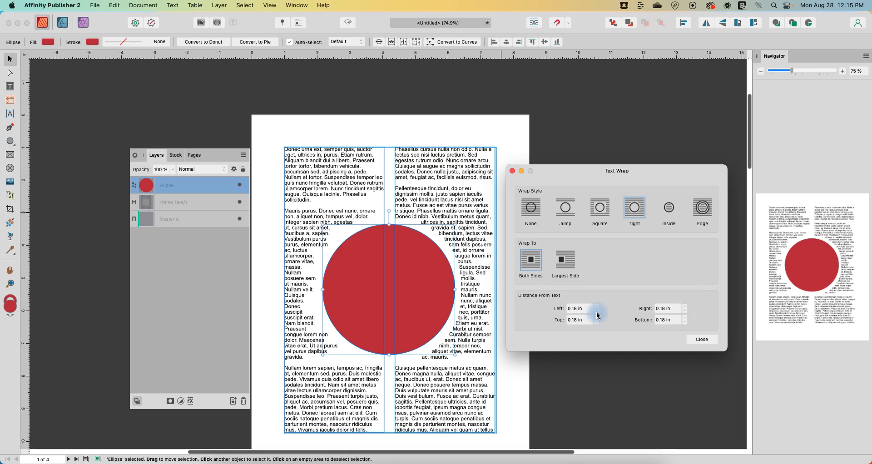
left_click(597, 312)
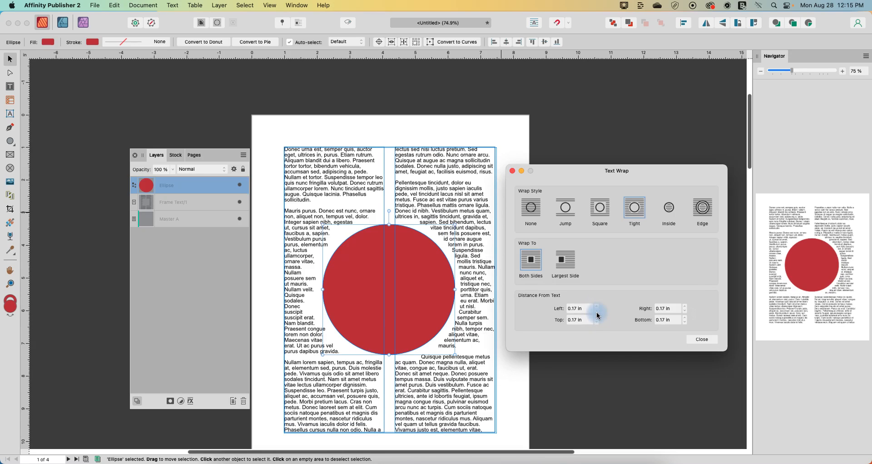
- Unlink the ellipse's text wrap distances and set the top distance to 0.13 in
left_click(694, 313)
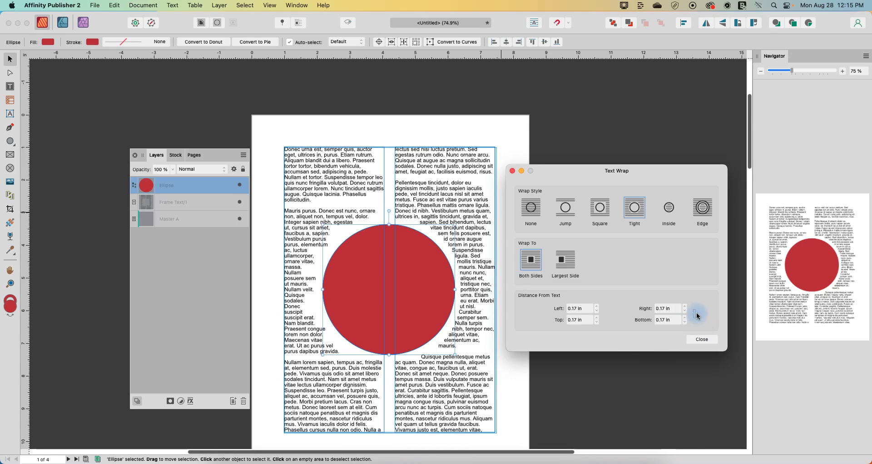
left_click(597, 323)
left_click(596, 323)
left_click(596, 323)
left_click(596, 323)
left_click(597, 323)
left_click(596, 322)
left_click(596, 323)
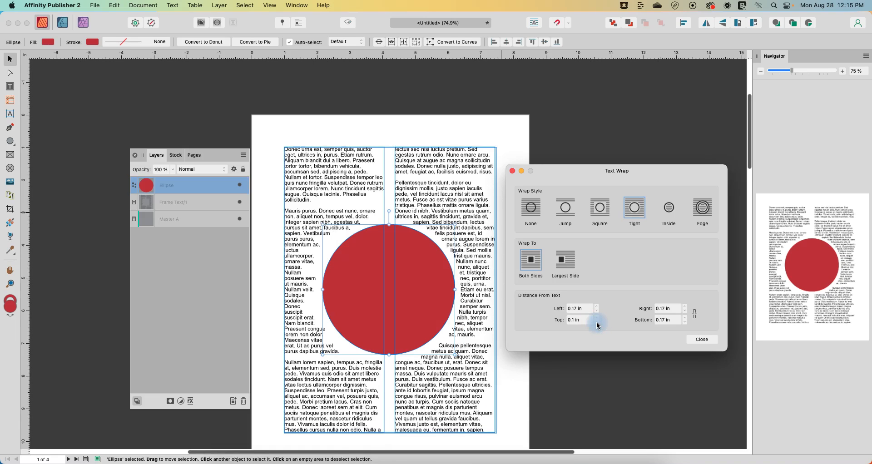
left_click(596, 318)
left_click(597, 318)
left_click(597, 317)
- Reduce the ellipse's left distance from text to 0.04 in
left_click(597, 312)
left_click(596, 312)
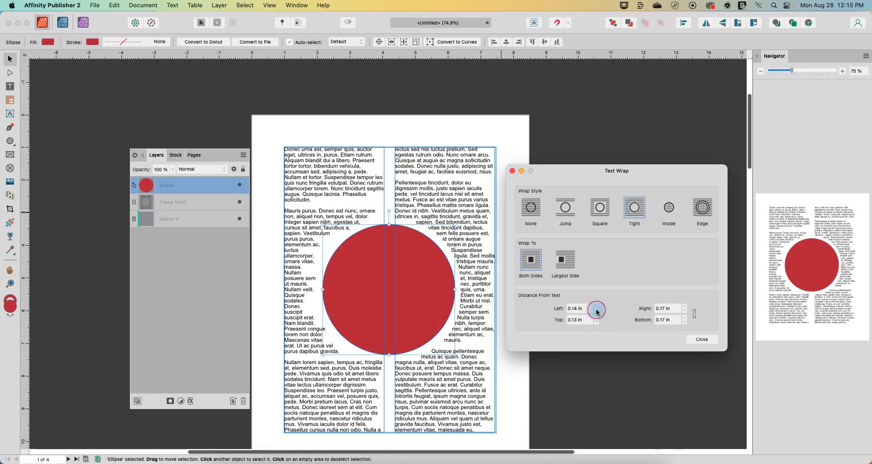
left_click(596, 312)
left_click(597, 312)
left_click(596, 312)
left_click(596, 312)
left_click(597, 312)
left_click(597, 312)
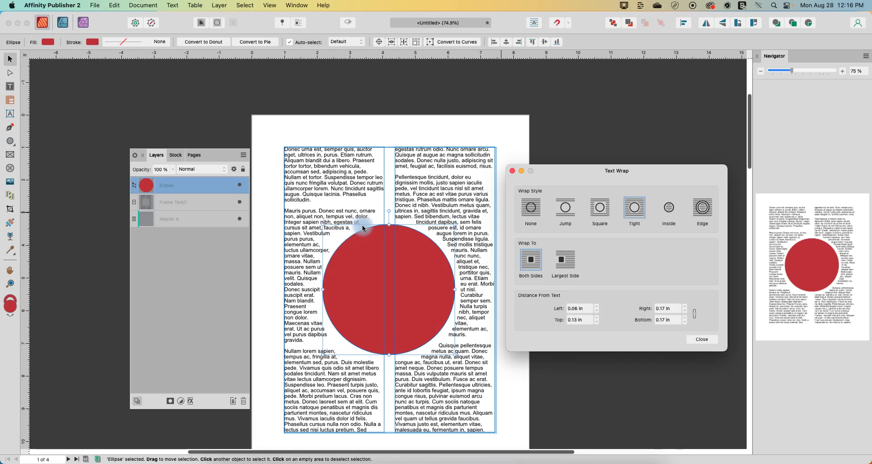
left_click(597, 312)
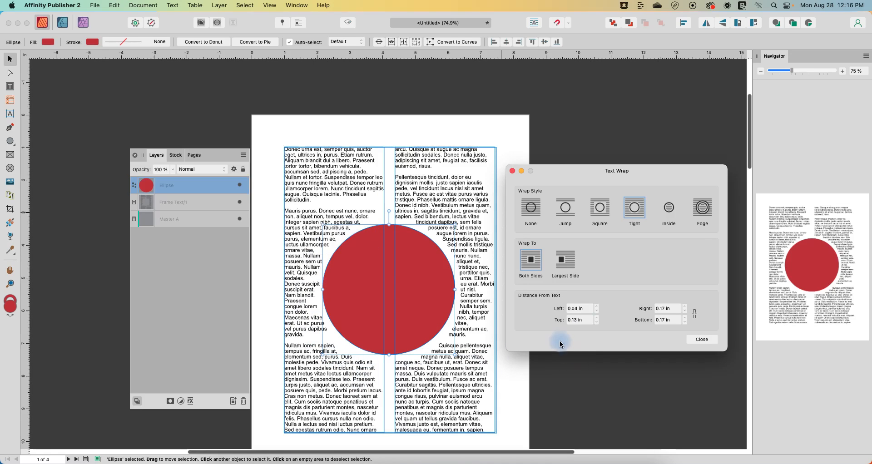
- Apply the Inside wrap style to the ellipse and lower its opacity to 46%
left_click(669, 210)
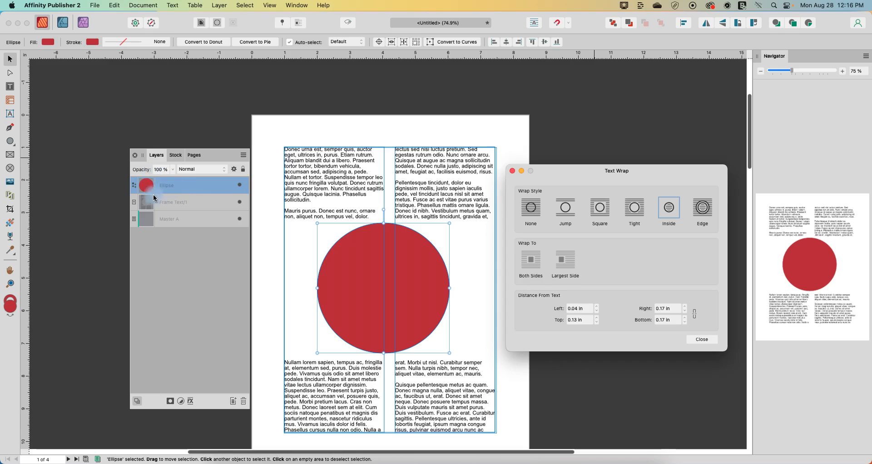
left_click(173, 170)
left_click_drag(173, 178, 132, 184)
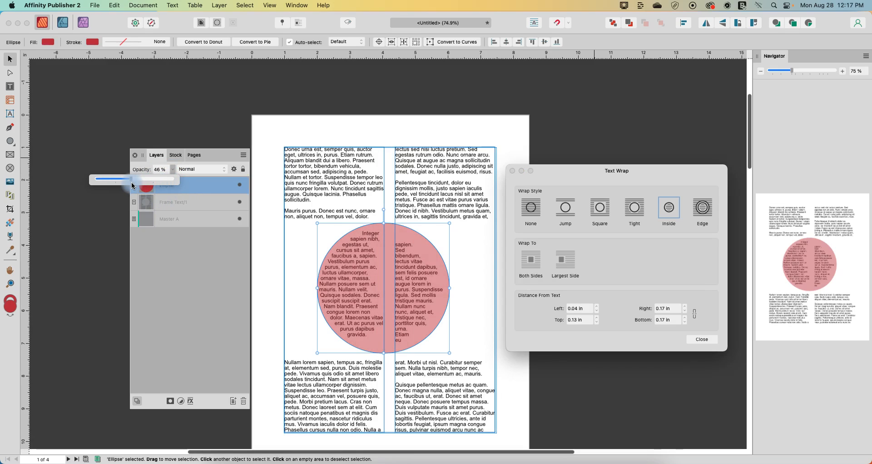
- Place the ellipse at 100% opacity beneath the text frame in the layer order and apply the Edge wrap style
left_click_drag(138, 186, 165, 210)
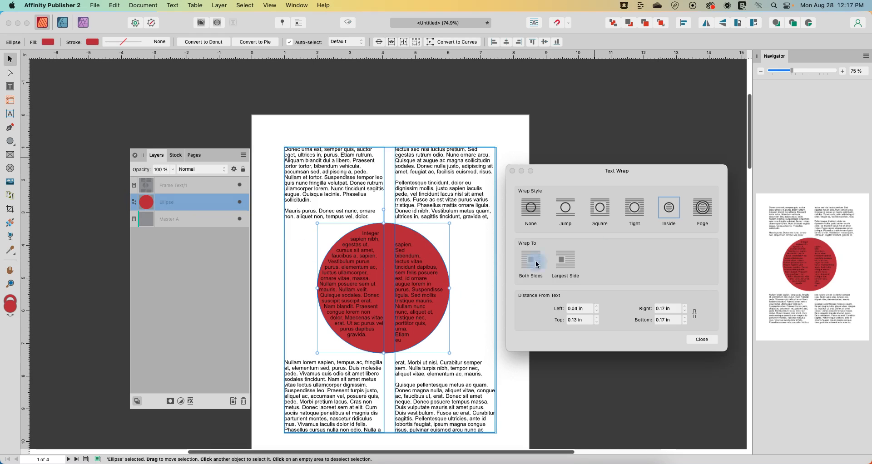
left_click(704, 210)
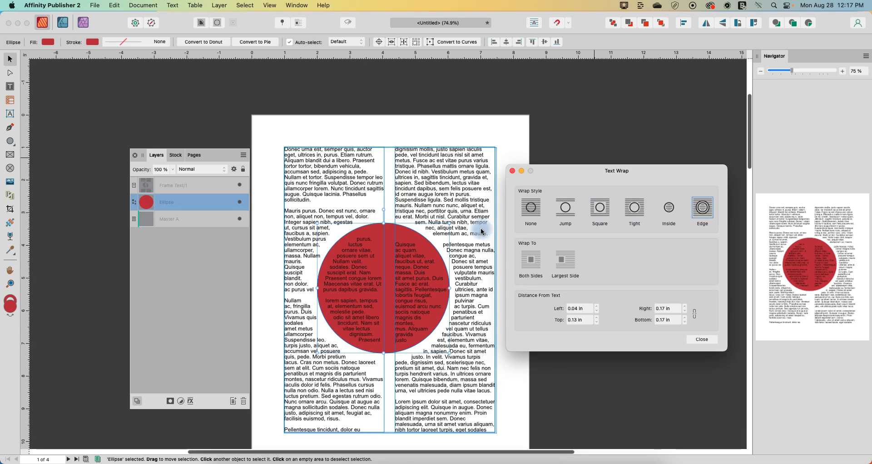
- Apply the Jump wrap style to the rotated butterfly image on page 2
scroll(426, 186, "down", 15)
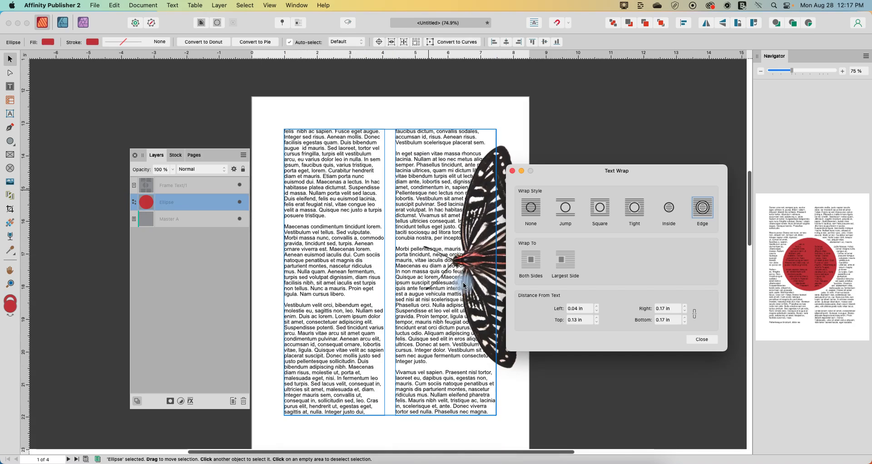
left_click(469, 236)
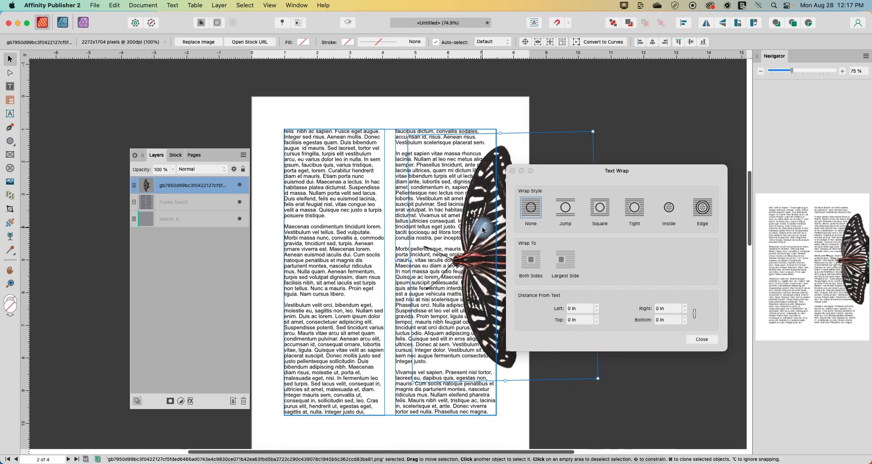
left_click(566, 209)
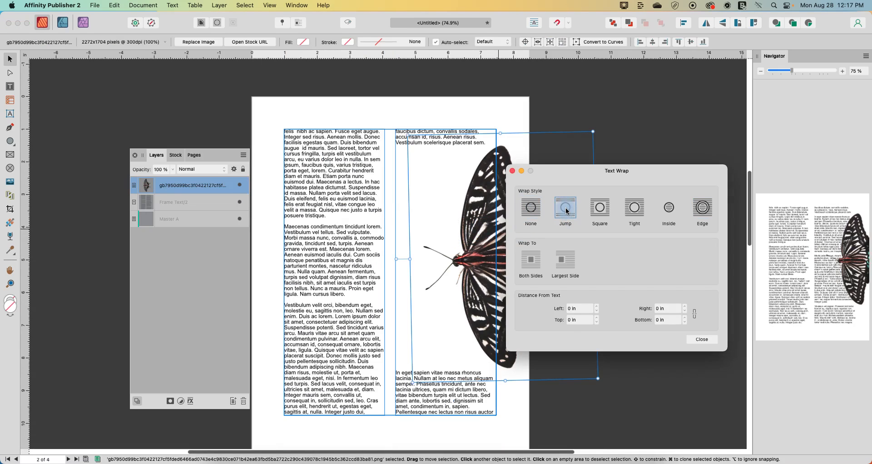
- Try the Square wrap style on the butterfly image and apply the Tight style instead
left_click(601, 209)
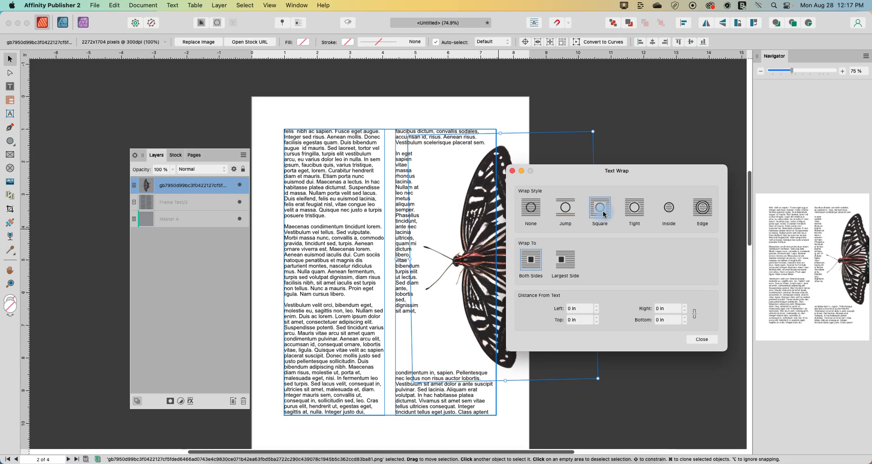
left_click(635, 208)
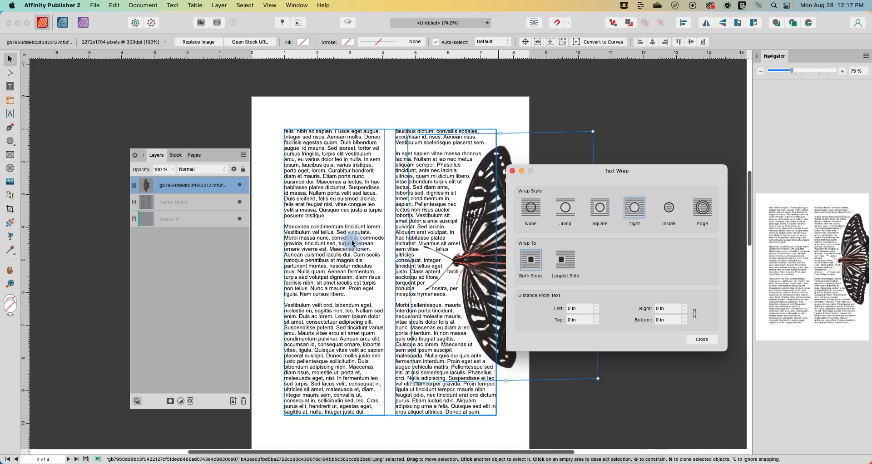
- Try the Jump wrap style on the yellow flower image on page 3 and apply the Square style instead
scroll(377, 257, "down", 10)
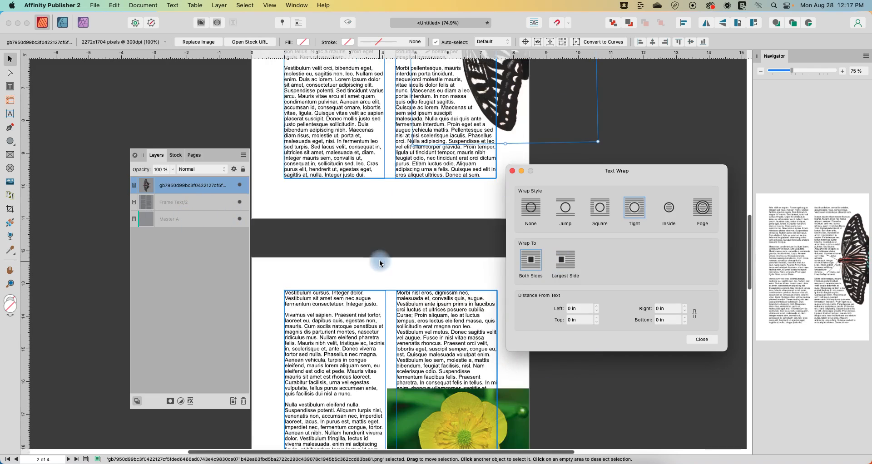
left_click(418, 297)
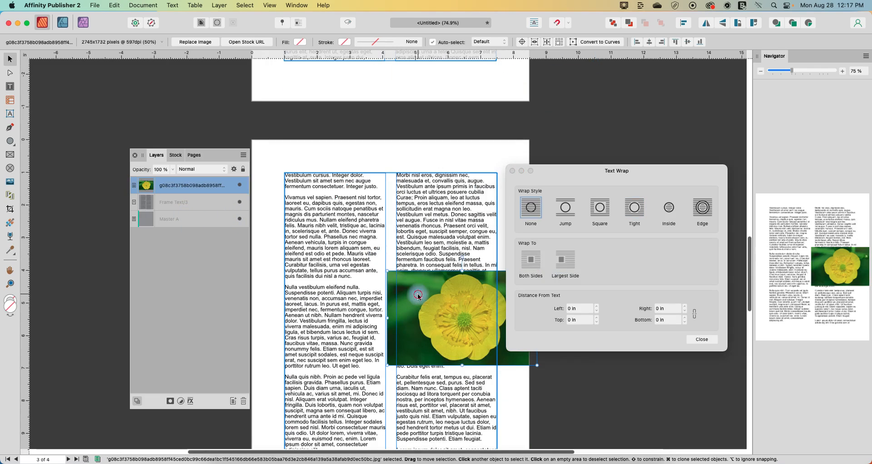
left_click(565, 208)
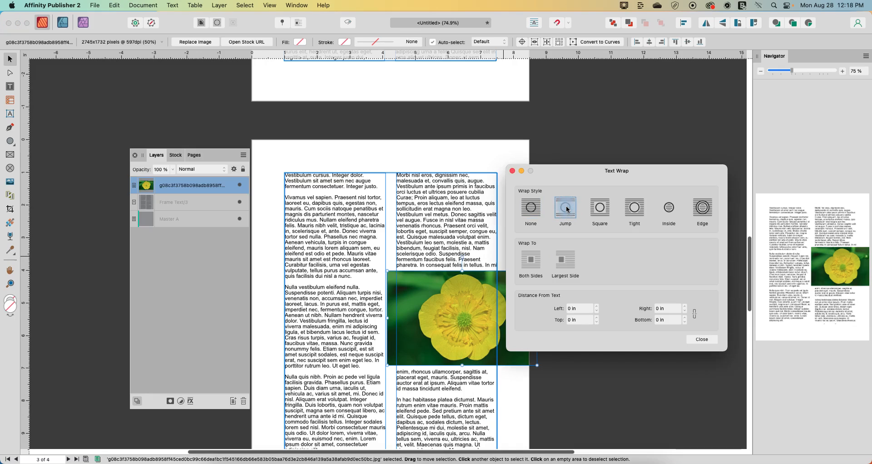
left_click(600, 216)
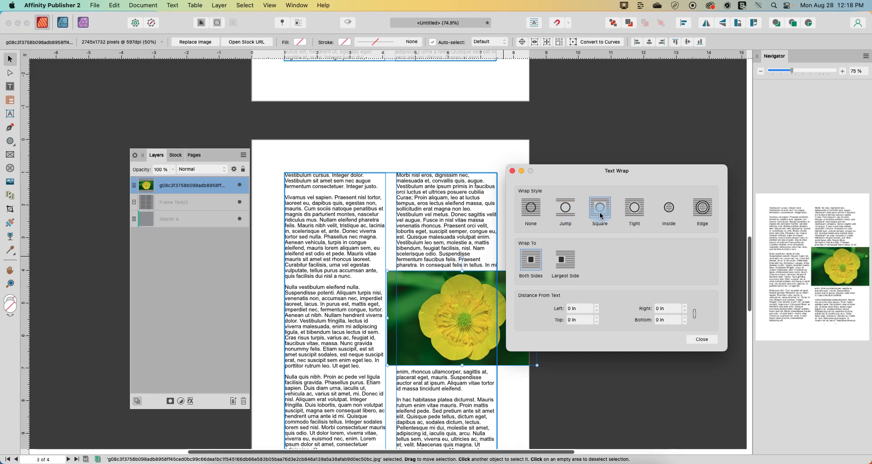
left_click(636, 213)
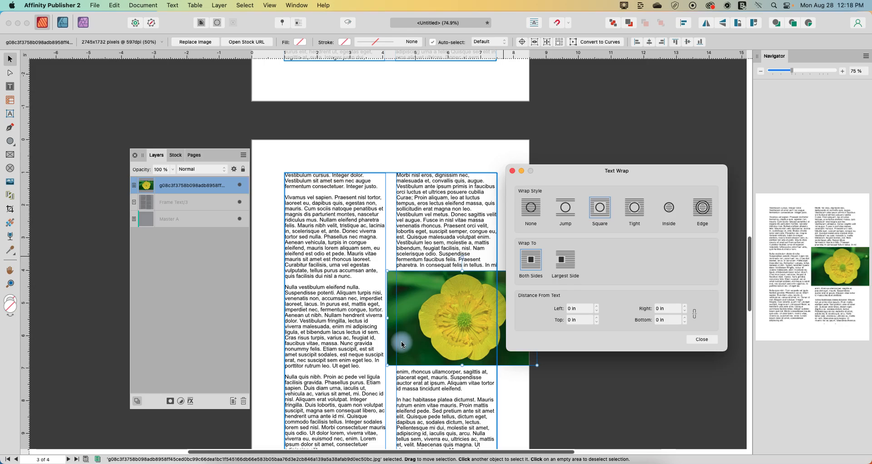
- Set the text frame on page 3 to a single column and move the Text Wrap dialog clear of the flower image
left_click_drag(427, 226, 423, 208)
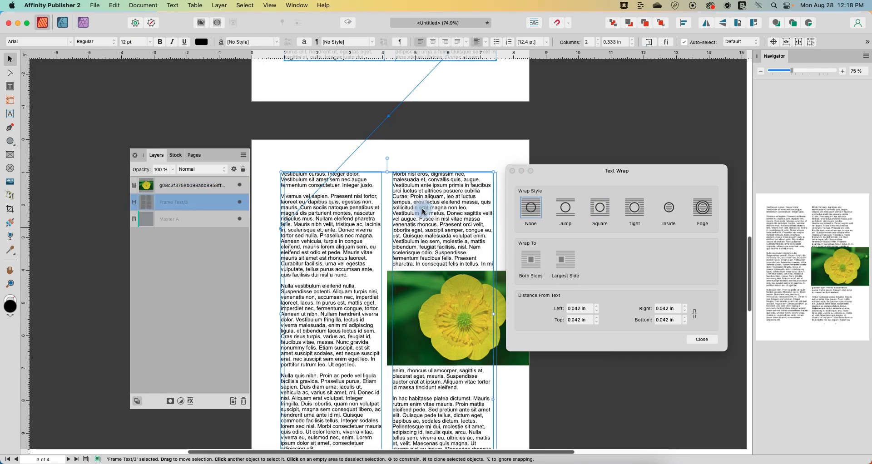
key("t")
left_click(598, 44)
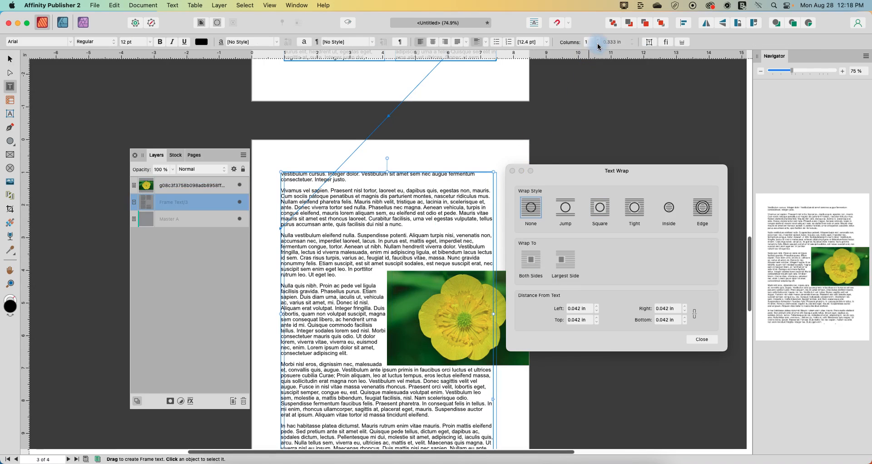
left_click_drag(554, 176, 583, 170)
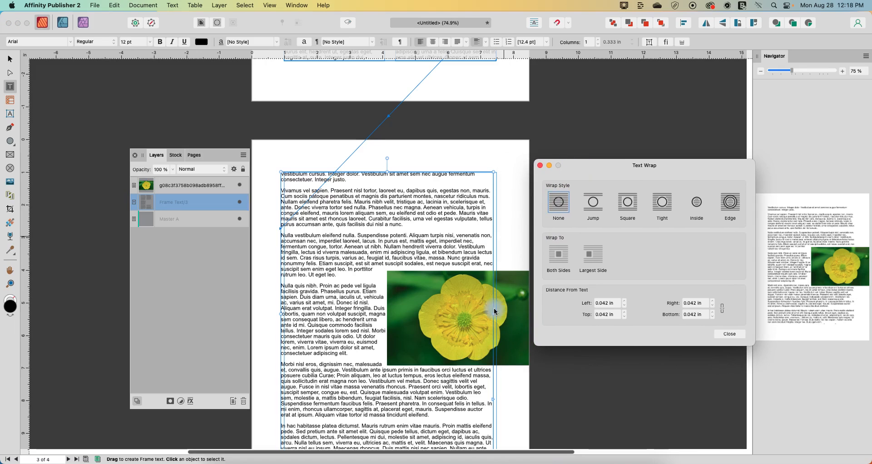
- Apply the Square wrap style to the page 3 text frame and set the flower image's distance from text to 0.08 in on all sides
left_click(633, 201)
left_click(636, 202)
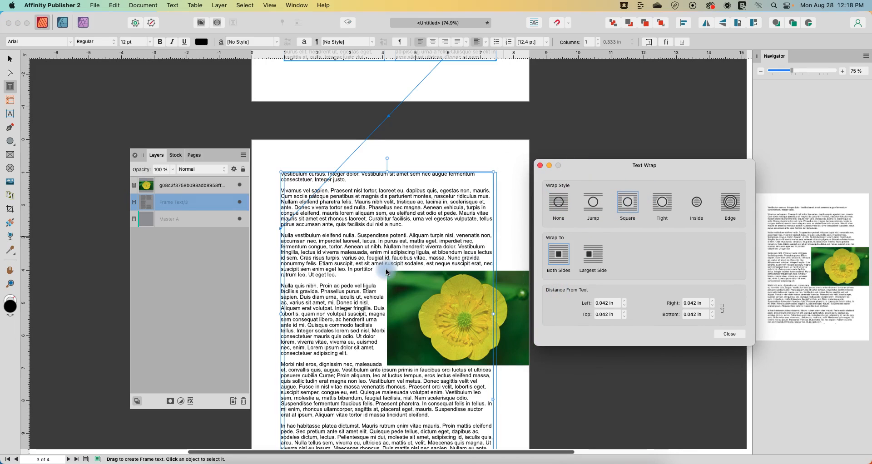
left_click(624, 313)
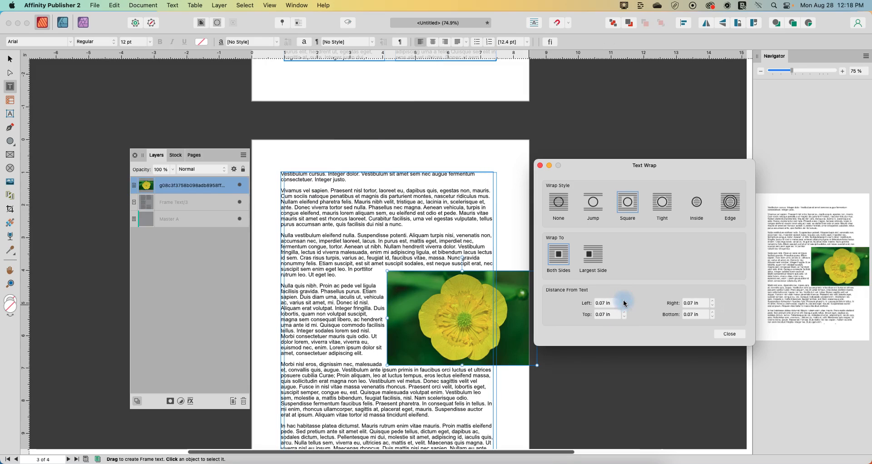
left_click(624, 302)
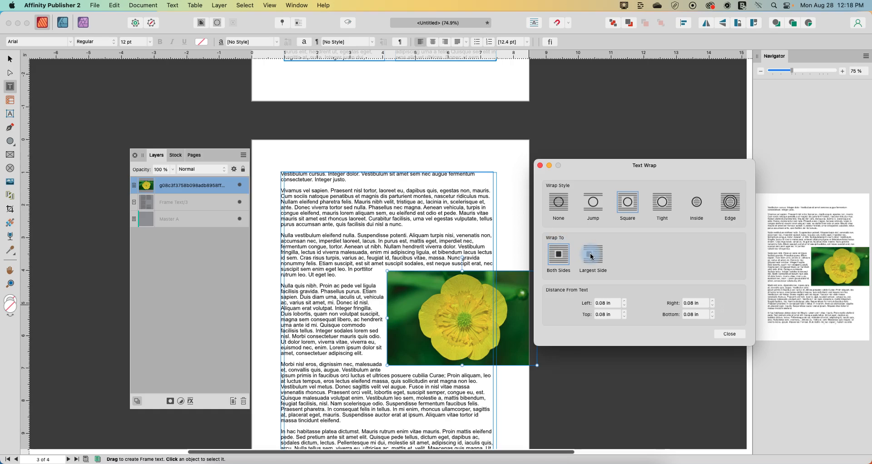
- Move the flower image horizontally to the middle of the single text column
left_click(481, 289)
left_click(174, 186)
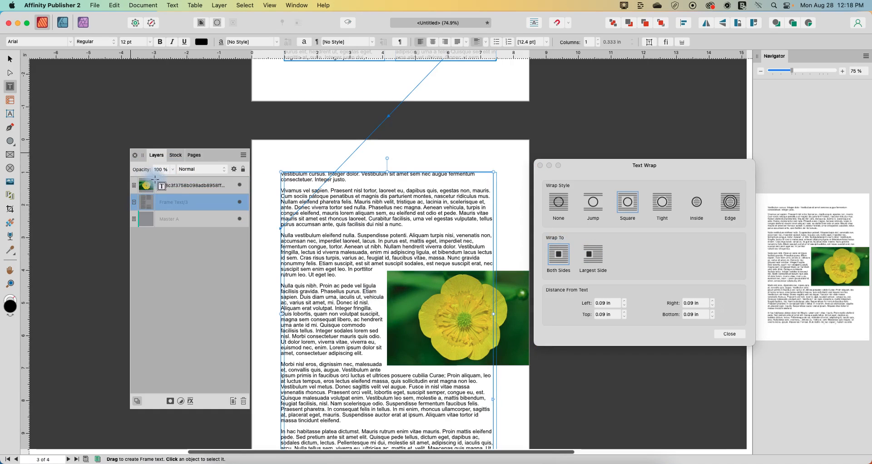
left_click(10, 58)
left_click_drag(461, 325, 384, 325)
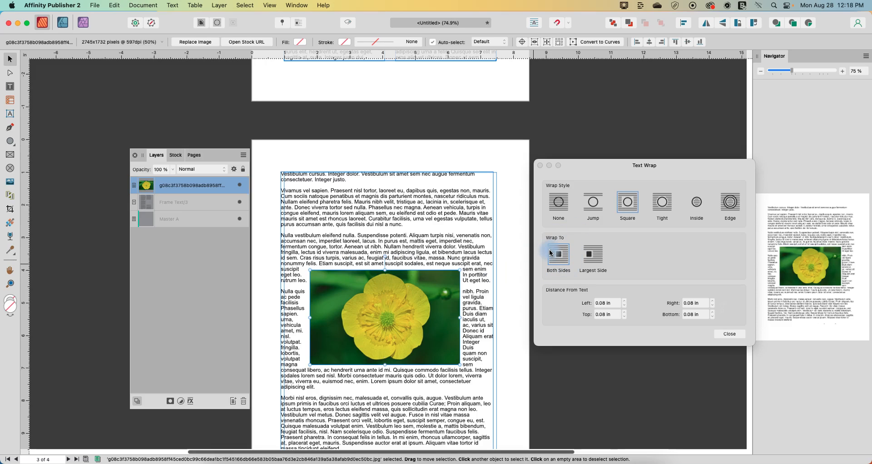
- Wrap the text to the flower image's largest side only and try the image against the frame's left edge before placing it at the right edge
left_click(593, 257)
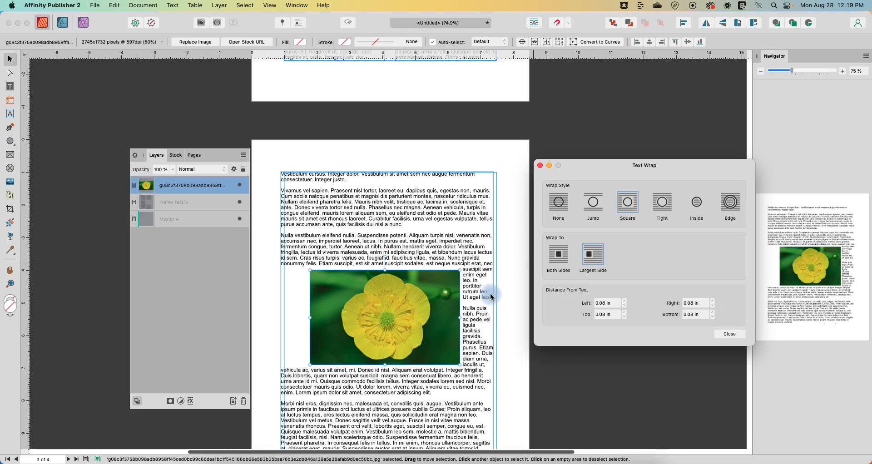
left_click_drag(421, 306, 392, 307)
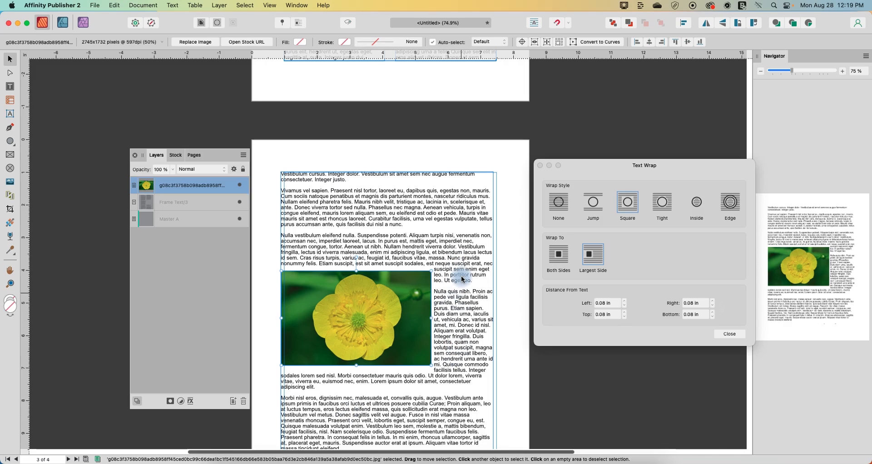
left_click_drag(367, 326, 429, 326)
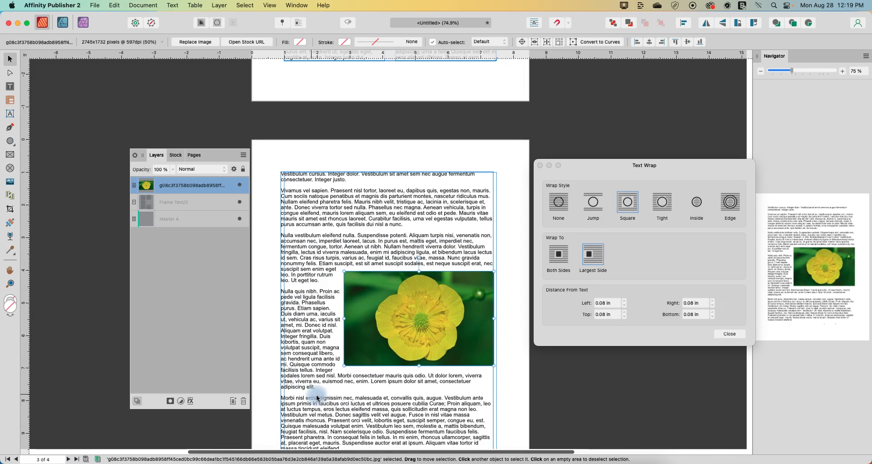
left_click_drag(408, 335, 434, 327)
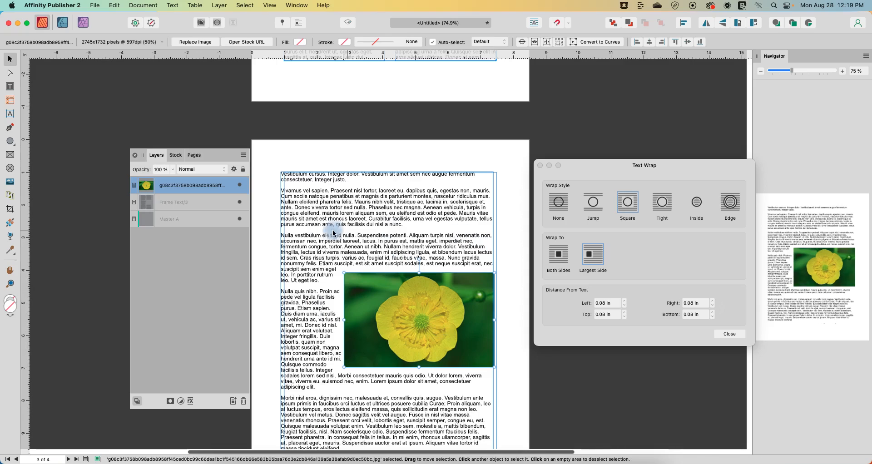